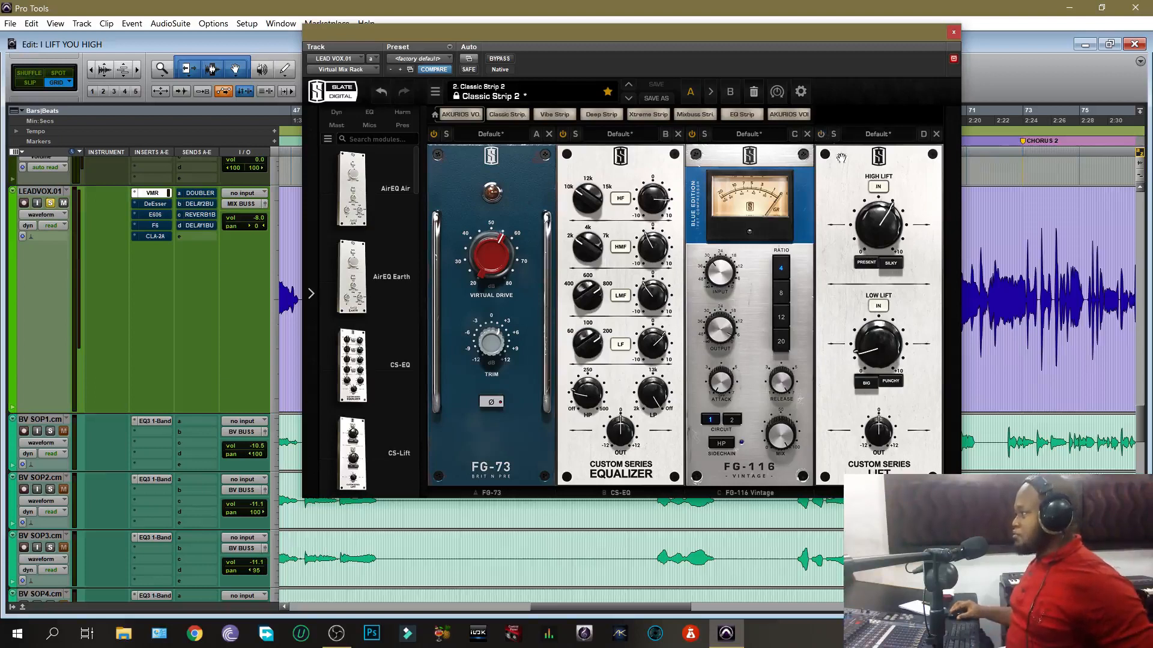
Switch off the FG-116 module in the Virtual Mix Rack and play the lead vocal without the rack's processing.
left_click(693, 135)
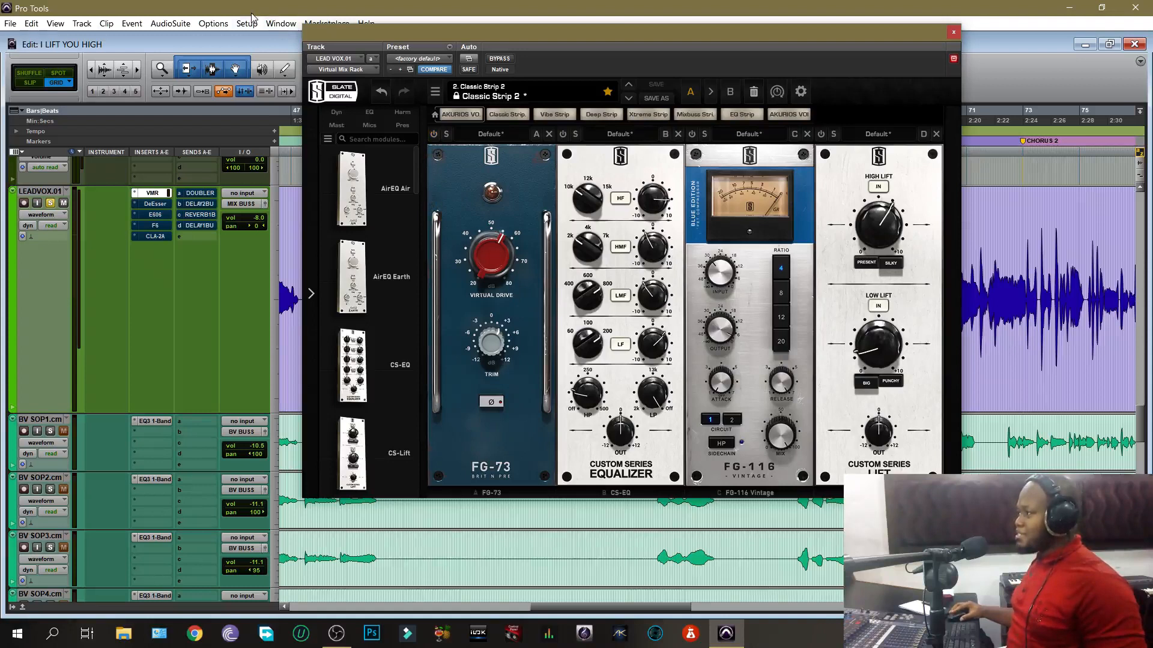
key("space")
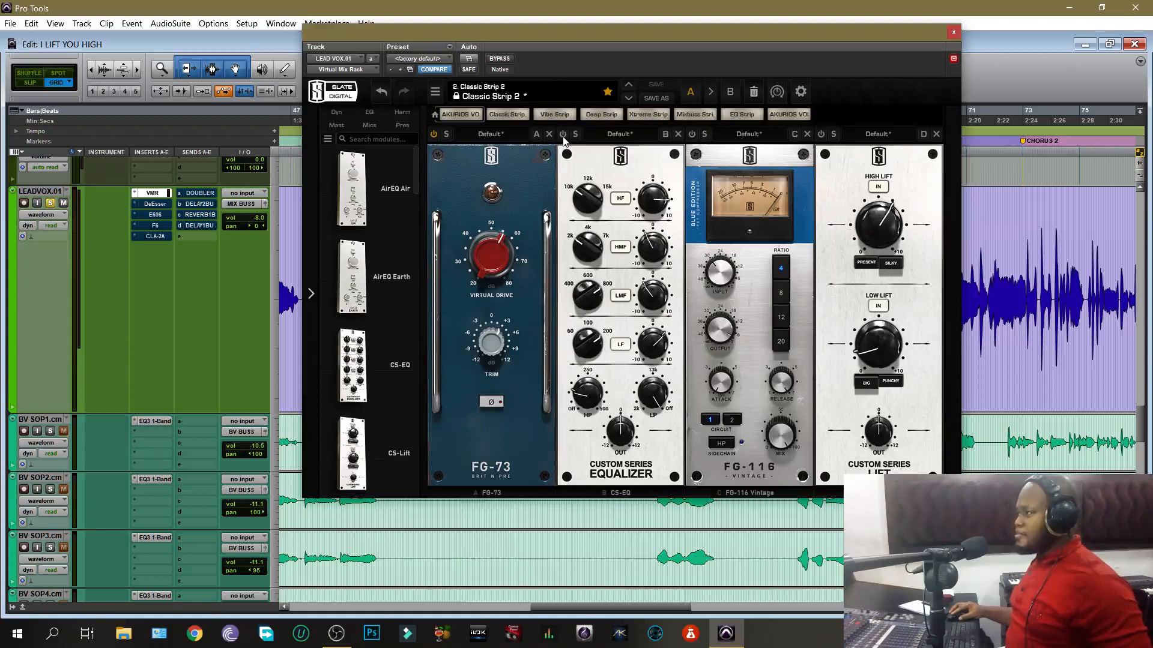
Examine the Custom Series Equalizer's high-pass, LF, HMF and HF settings and audition the lead vocal through it.
mouse_move(599, 312)
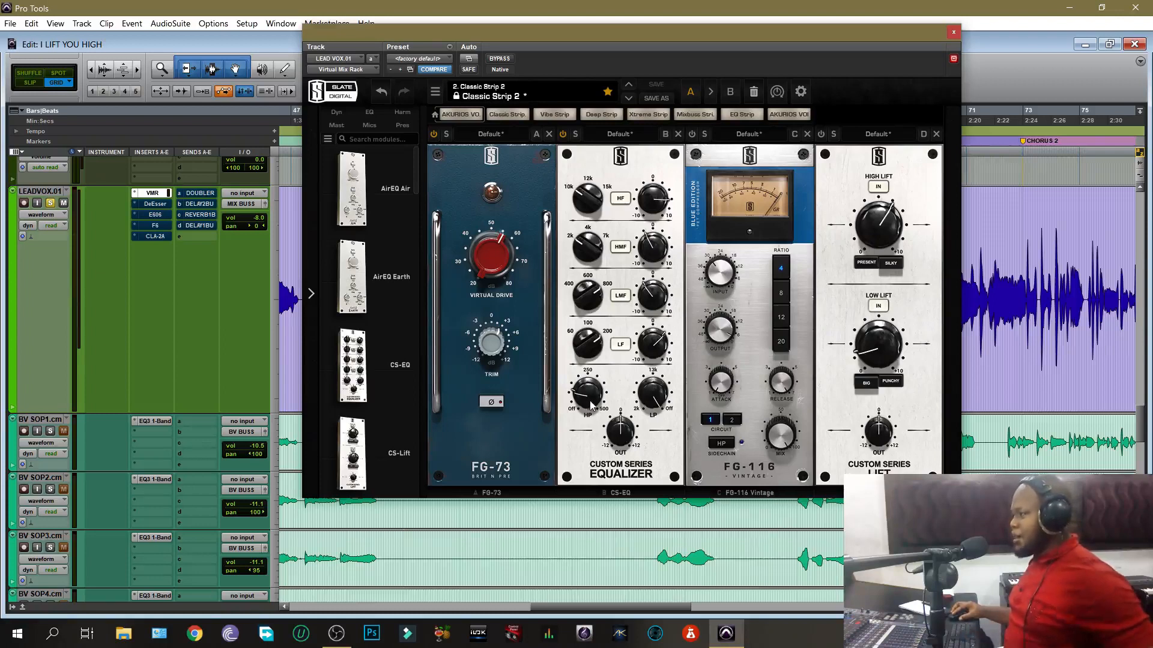
mouse_move(586, 401)
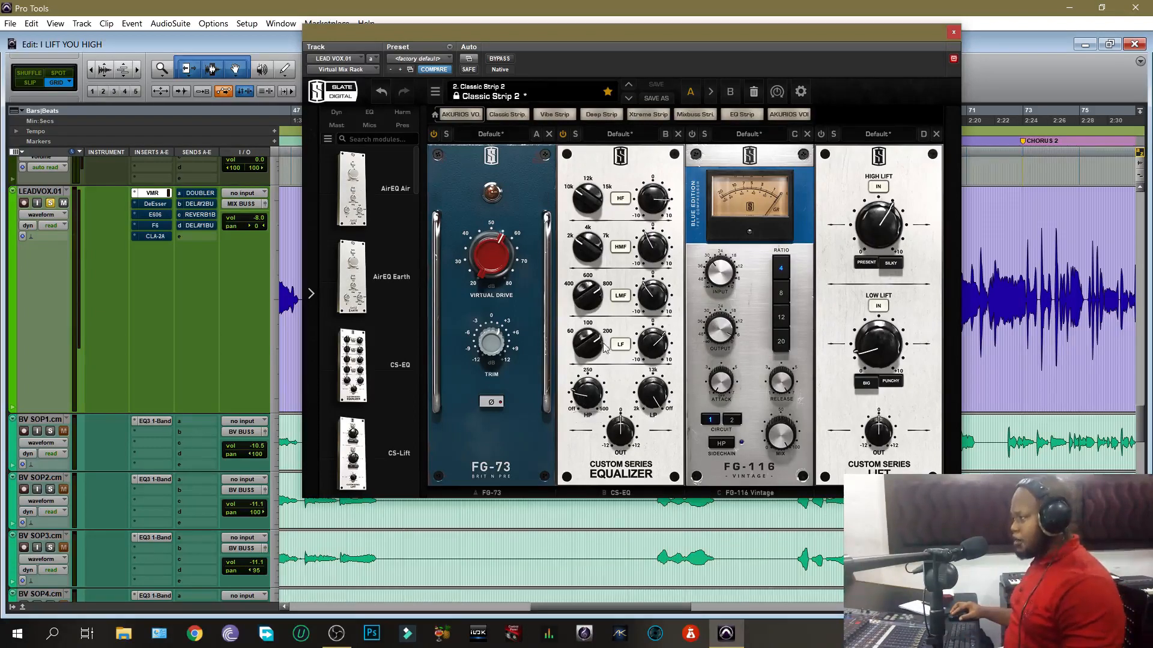
mouse_move(583, 343)
mouse_move(659, 347)
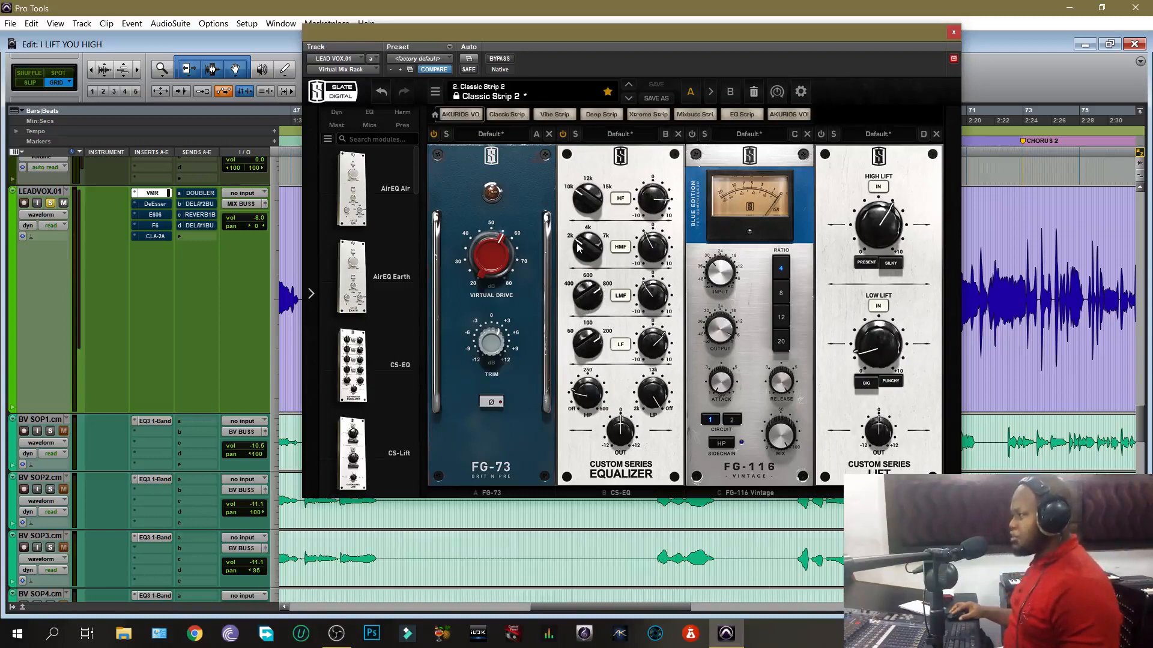
mouse_move(580, 253)
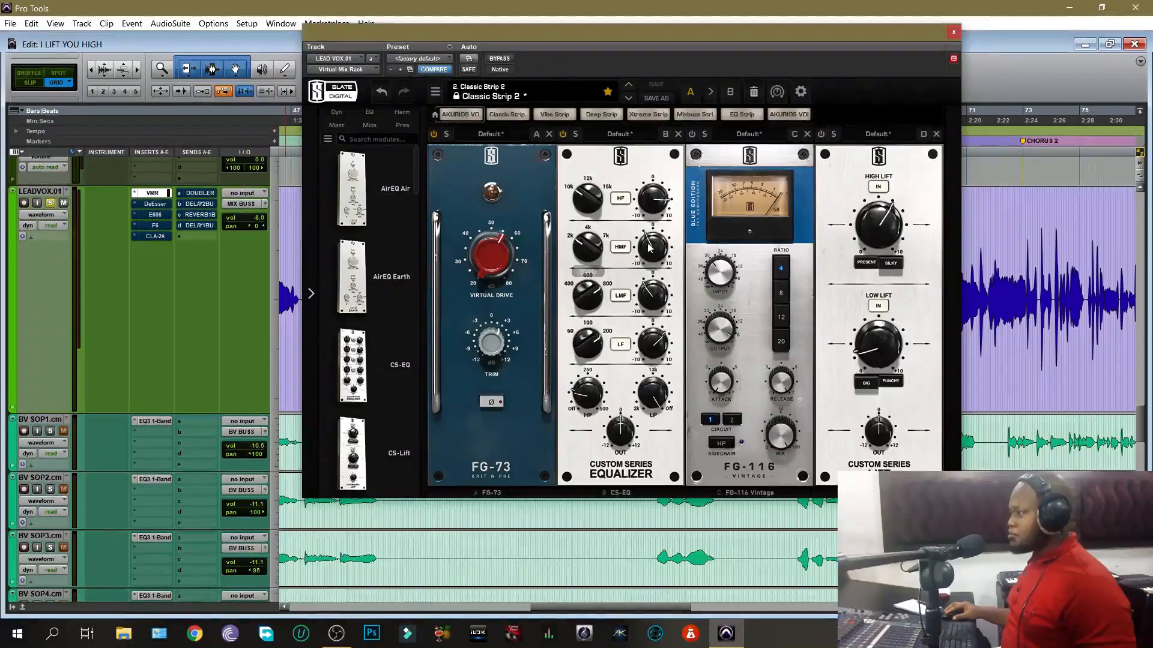
mouse_move(646, 248)
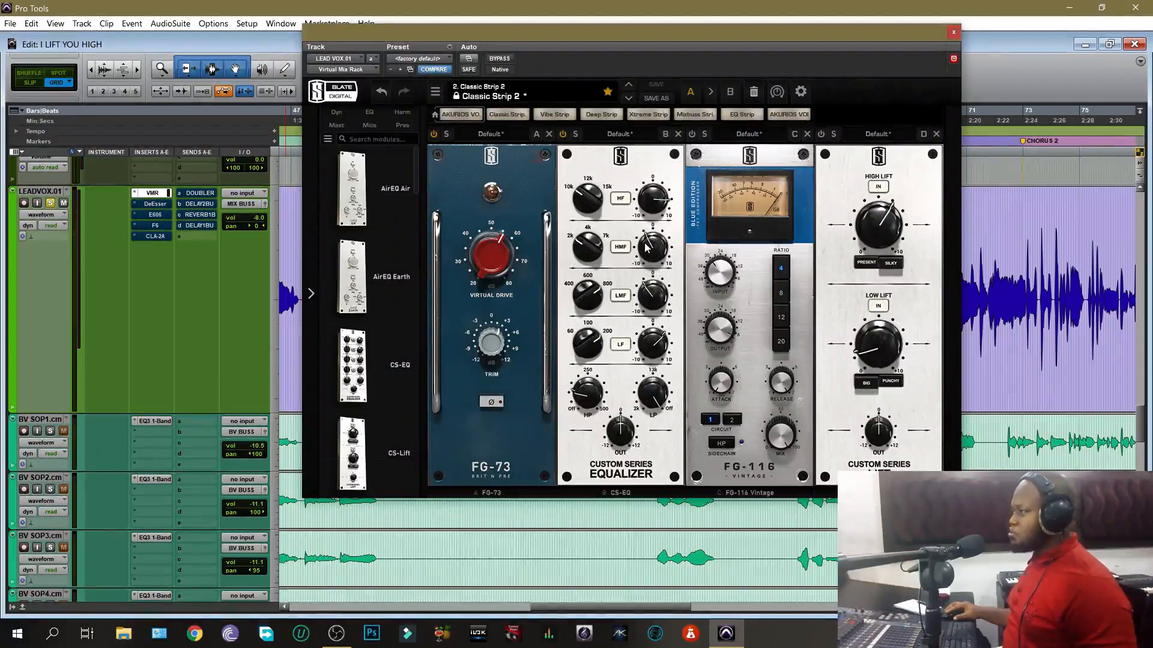
mouse_move(592, 203)
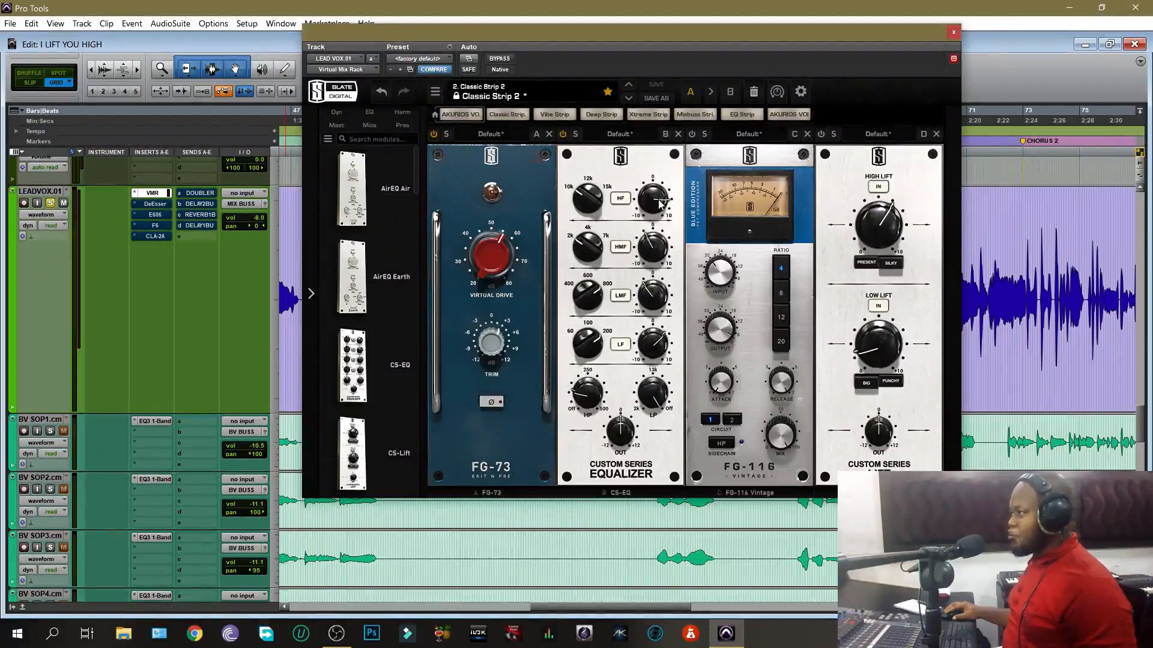
mouse_move(659, 205)
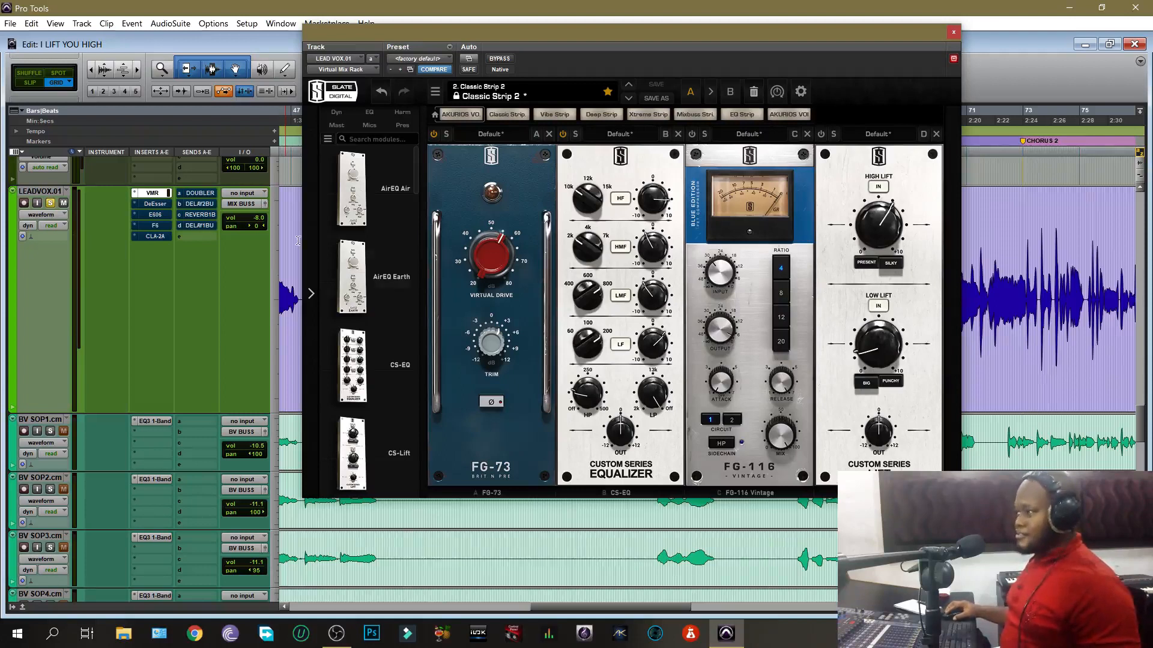
key("space")
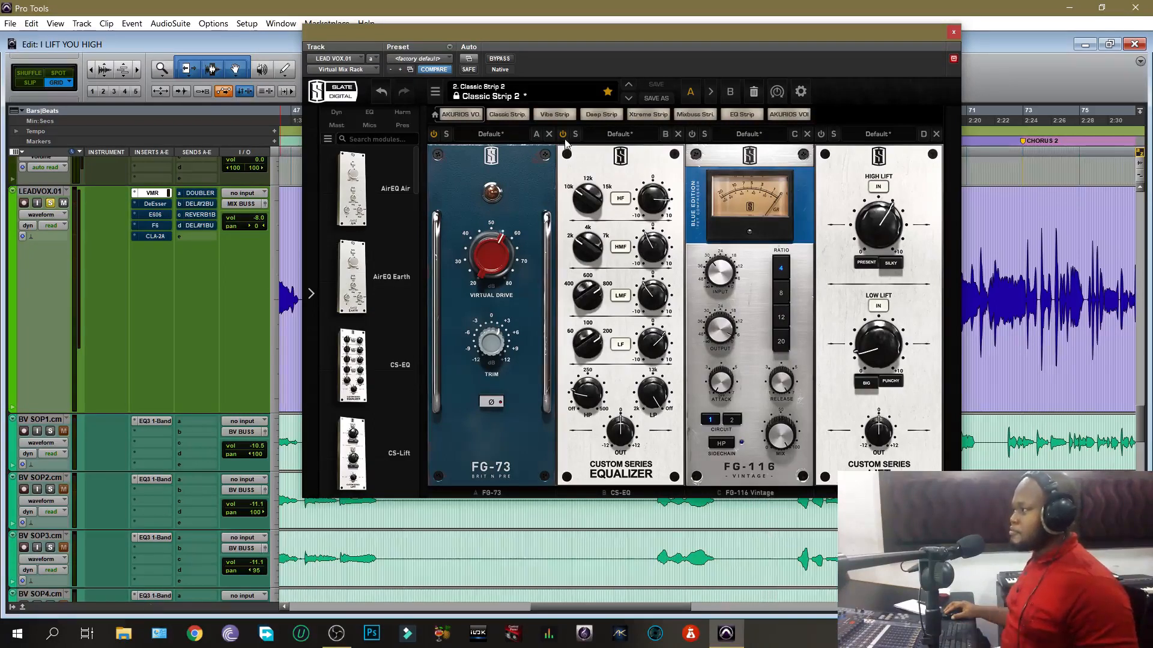
key("space")
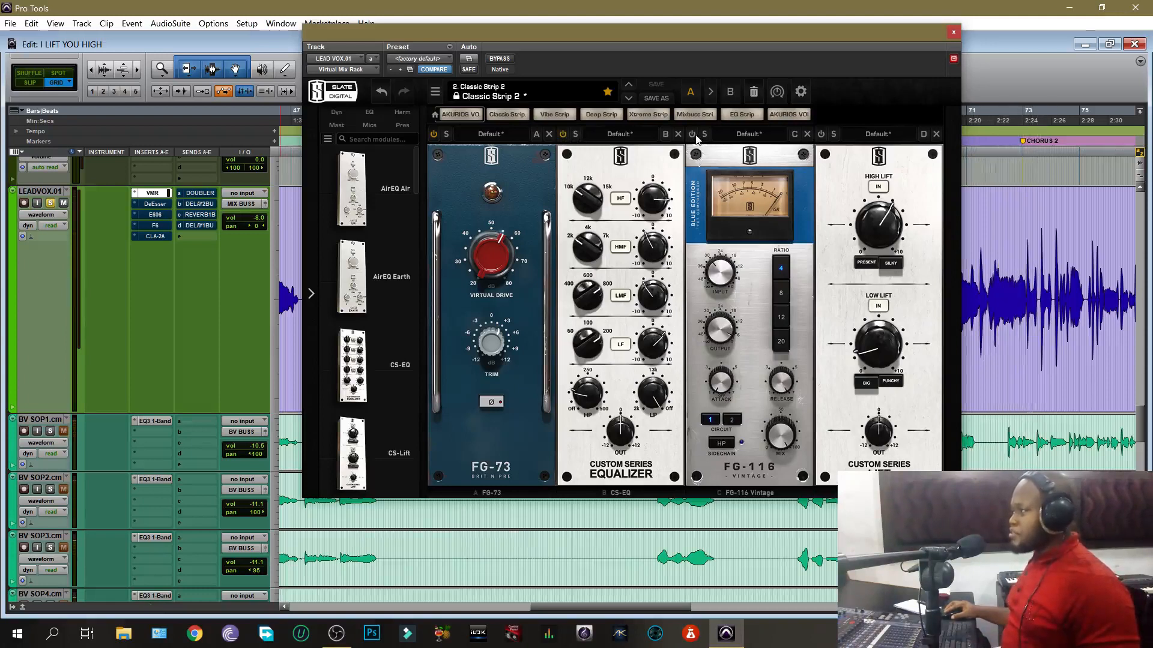
Toggle the FG-116 compressor's power in the Virtual Mix Rack and play the lead vocal to judge its effect.
mouse_move(736, 284)
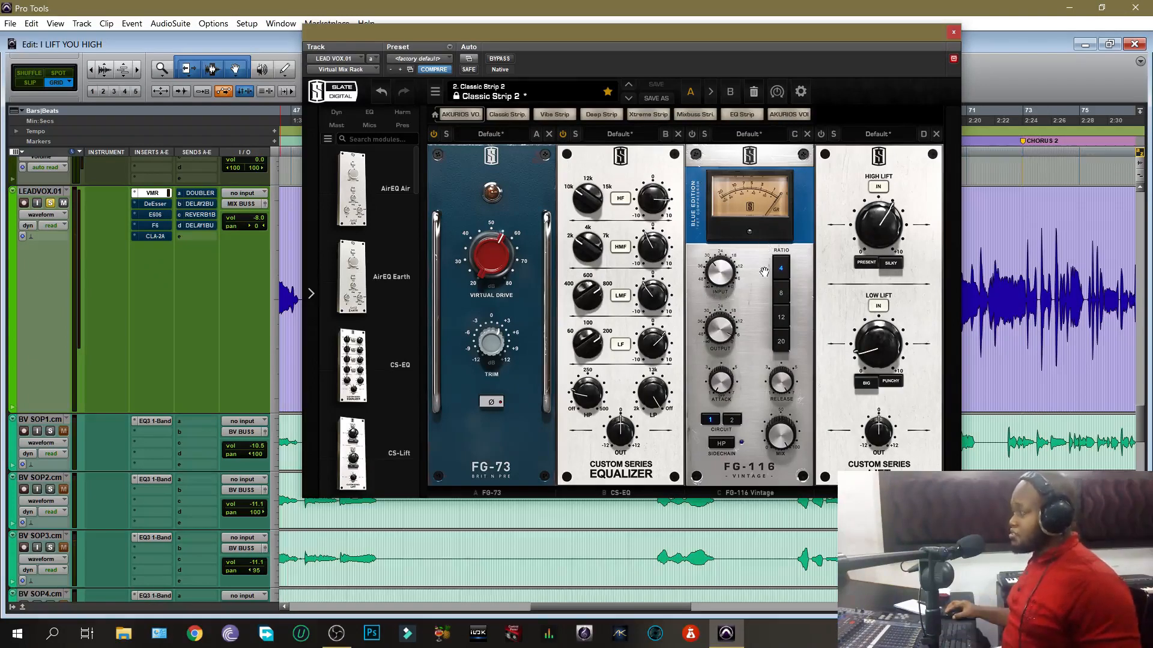
left_click(692, 134)
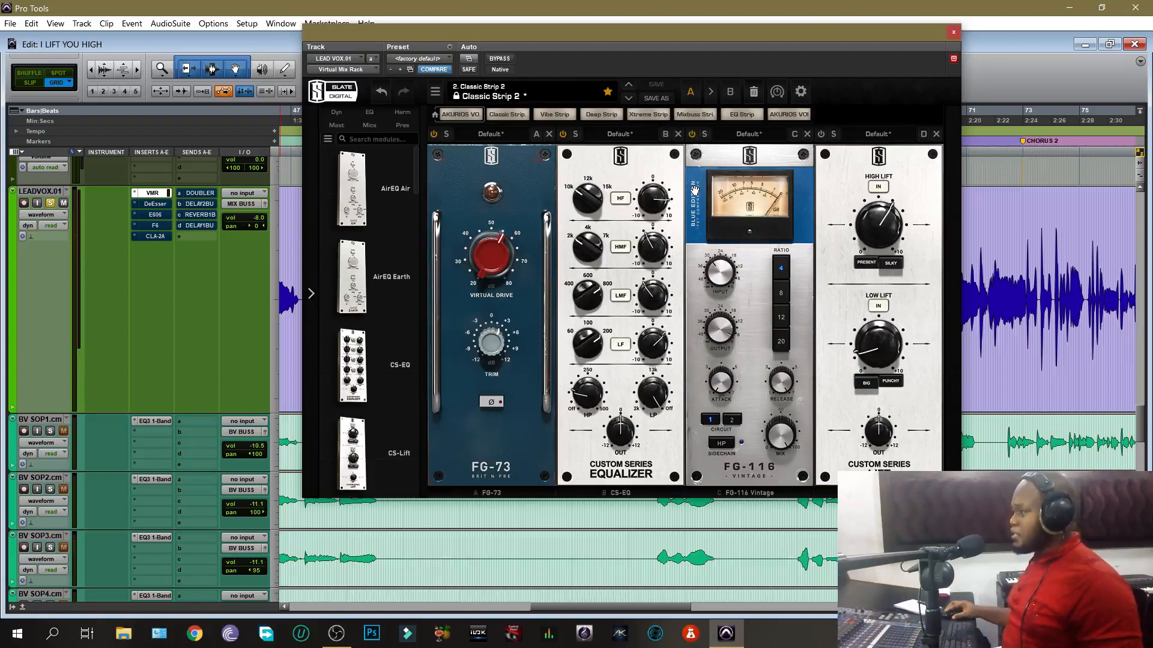
key("space")
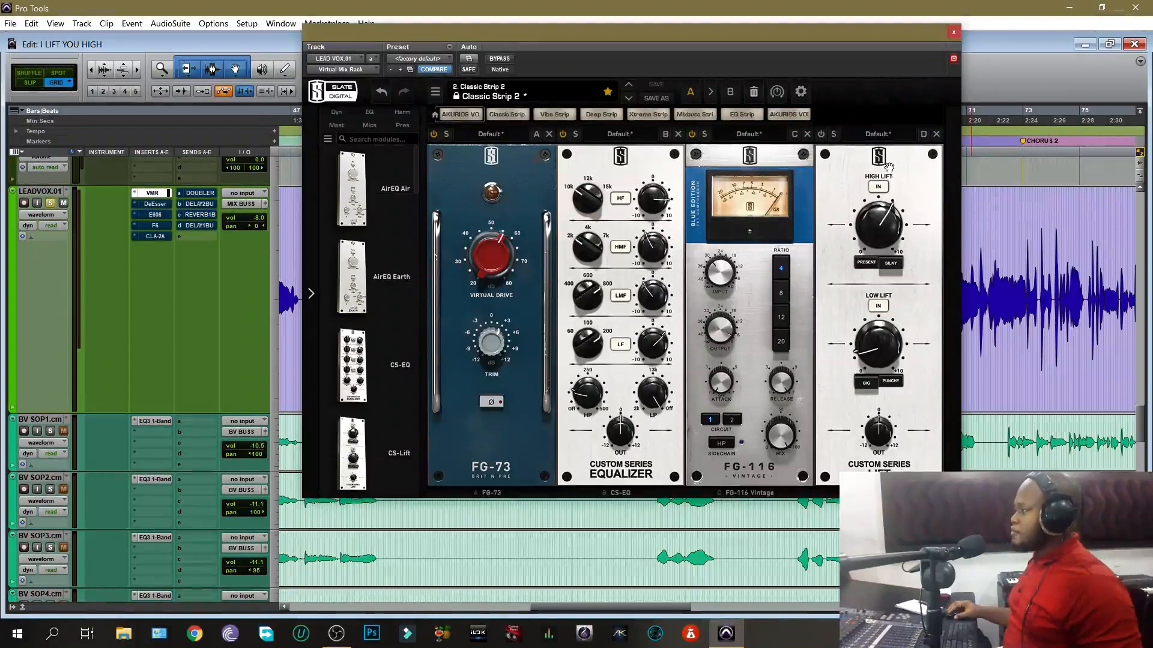
Audition the lead vocal through the Custom Series Lift module and examine its High Lift and Low Lift amounts.
key("space")
mouse_move(893, 213)
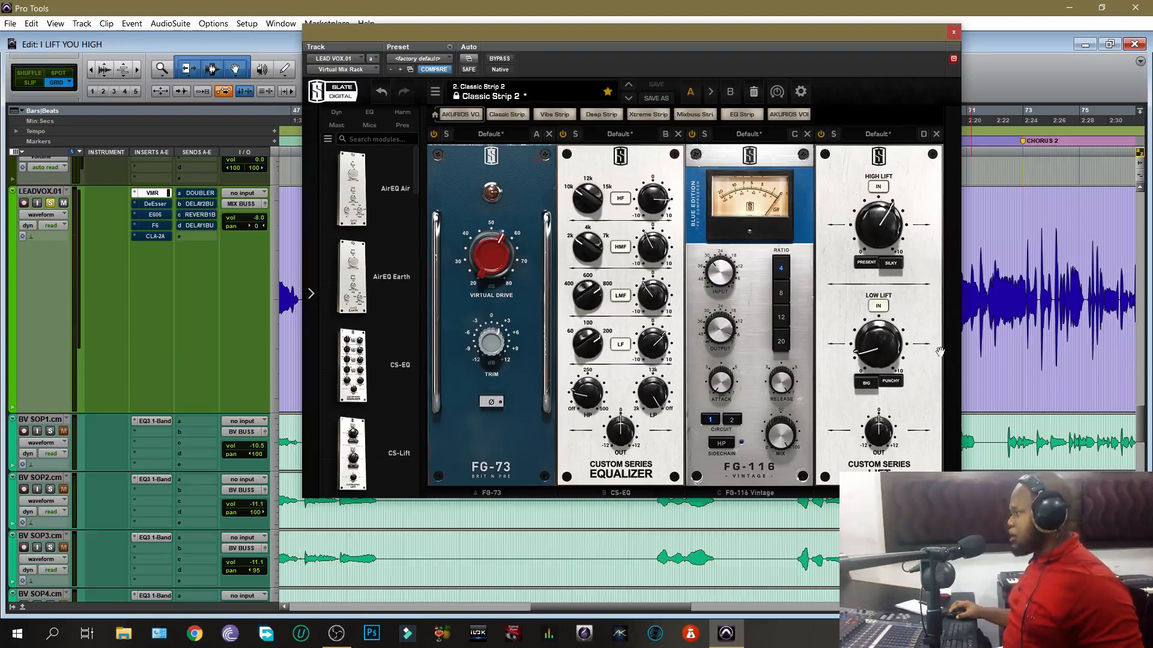
mouse_move(875, 349)
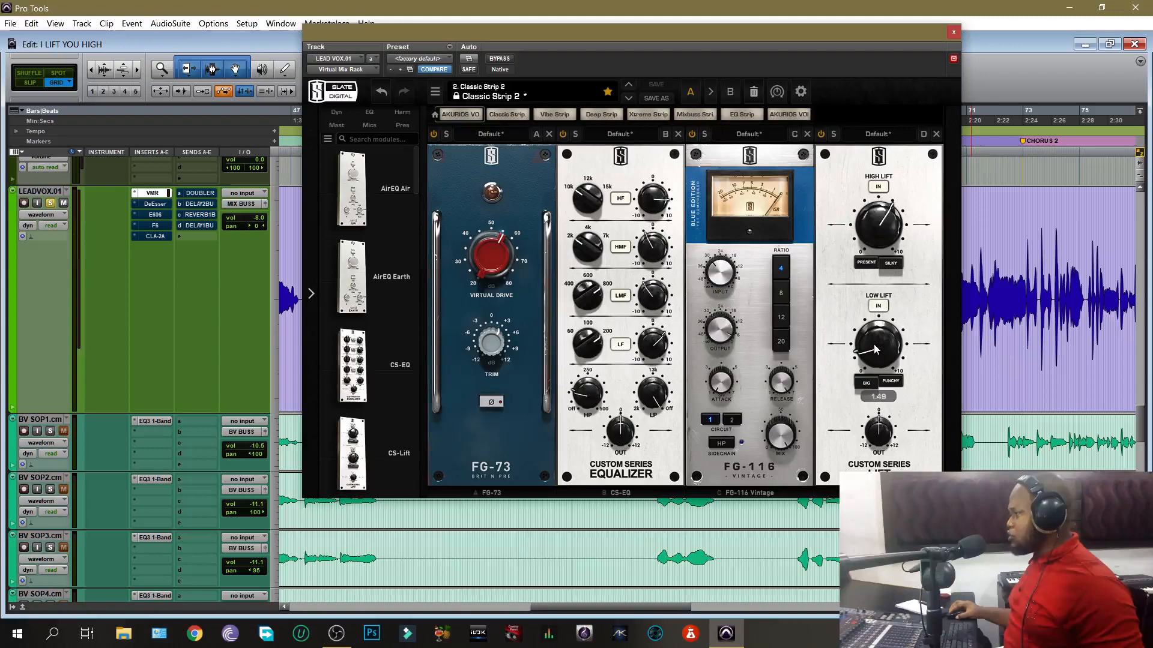
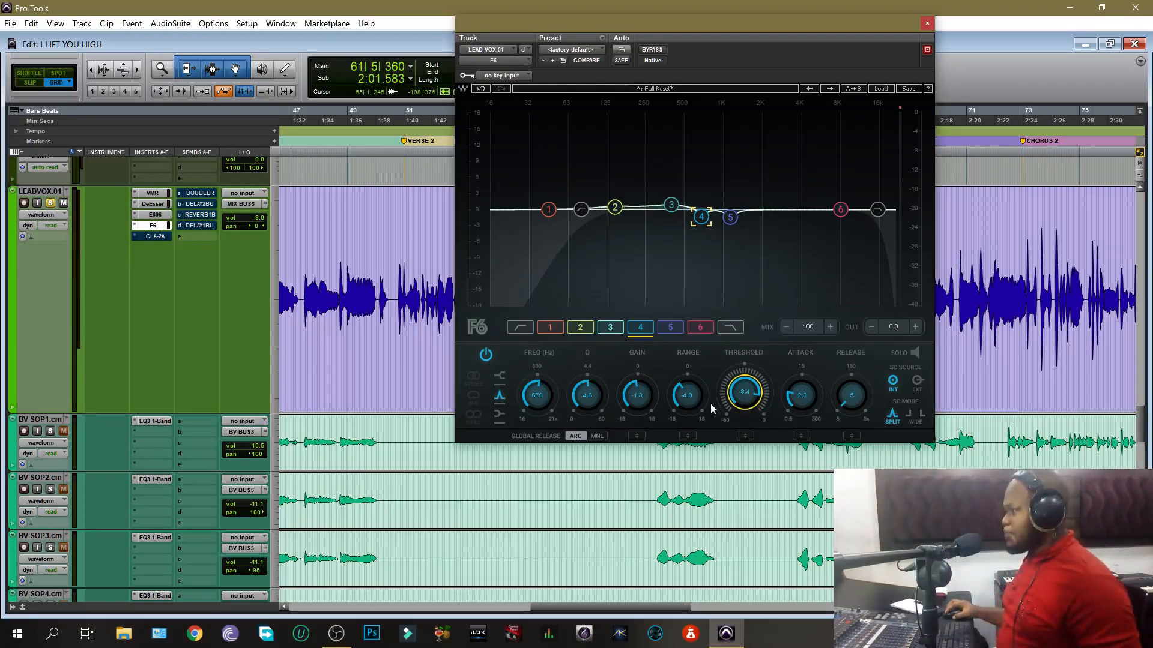
Examine the range of band 4 in the F6 equalizer and play the lead vocal to hear its dynamic cut.
left_click(689, 404)
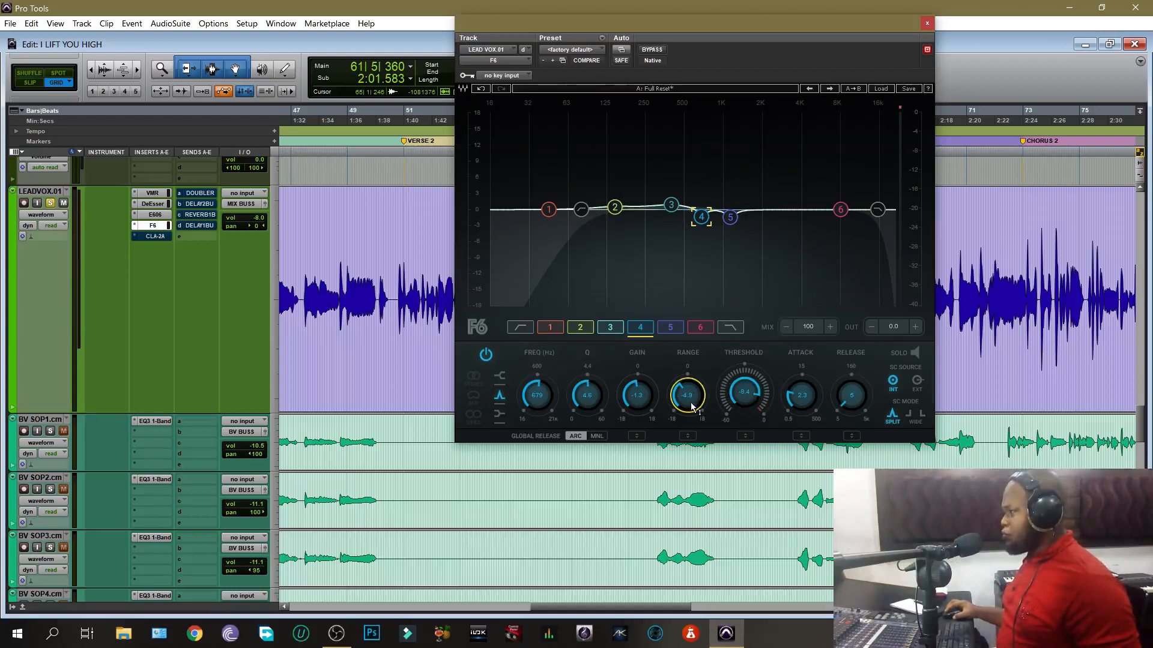
key("space")
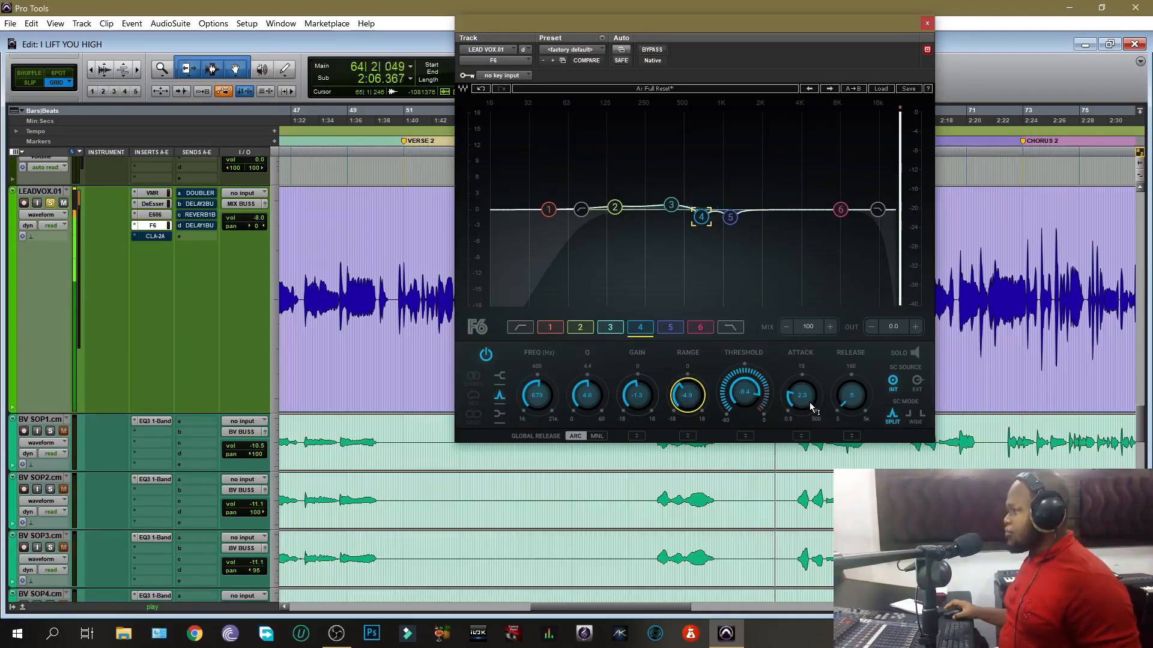
key("space")
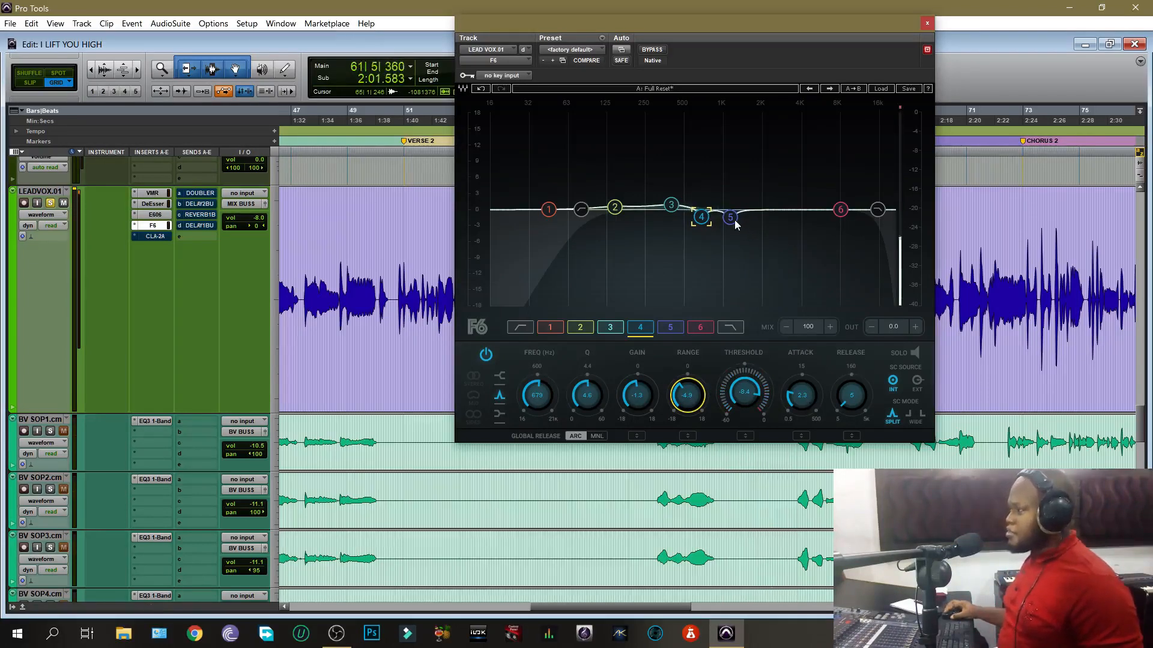
Select band 5 in the F6 equalizer, audition the lead vocal with its settings and close the plugin.
left_click(730, 218)
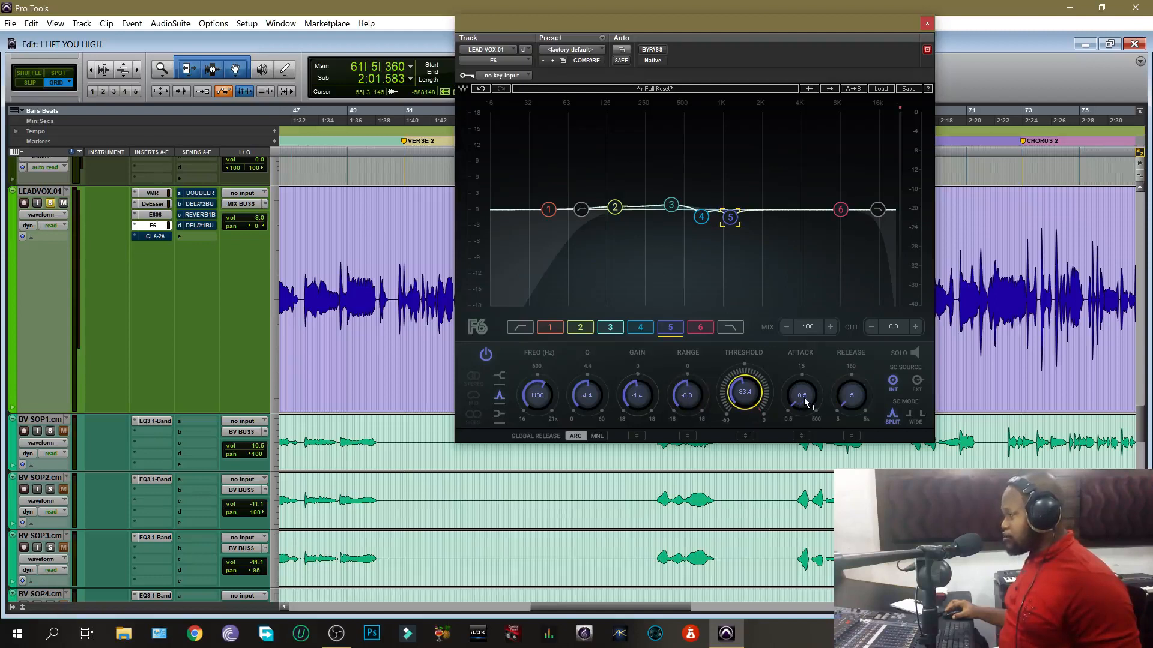
key("space")
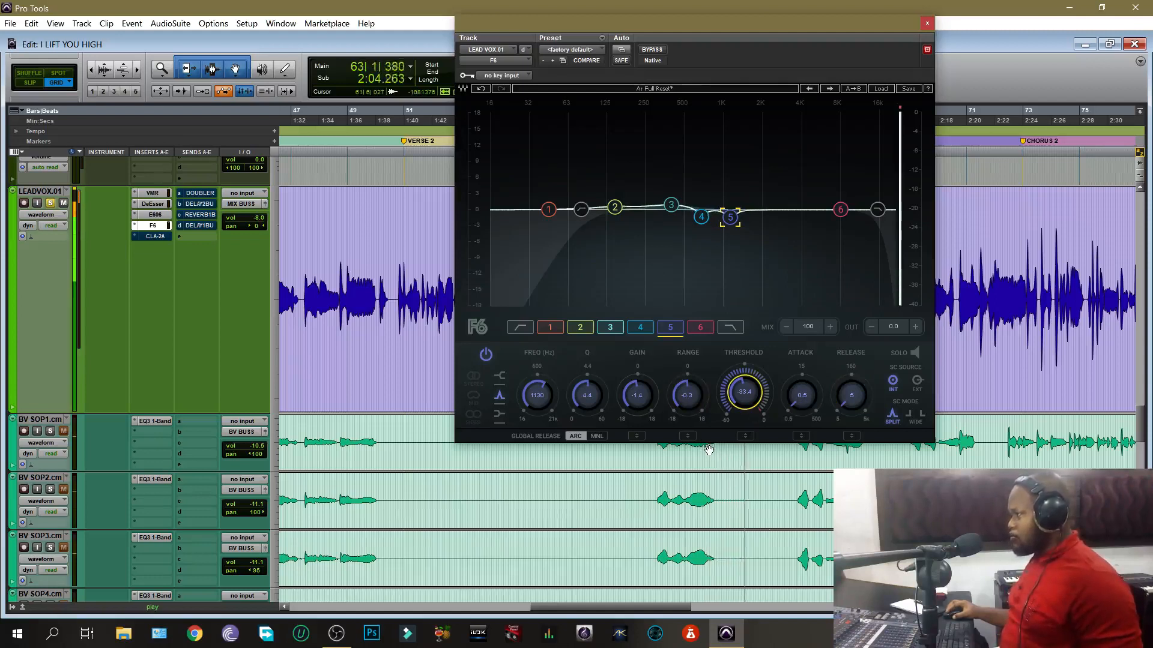
key("space")
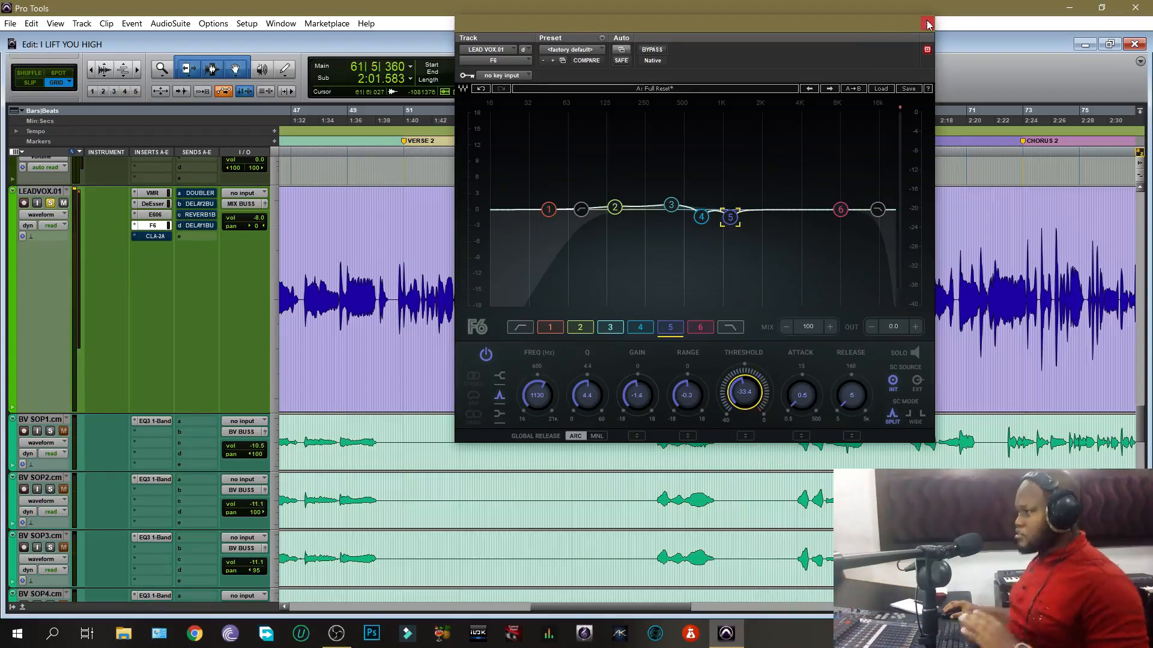
left_click(927, 24)
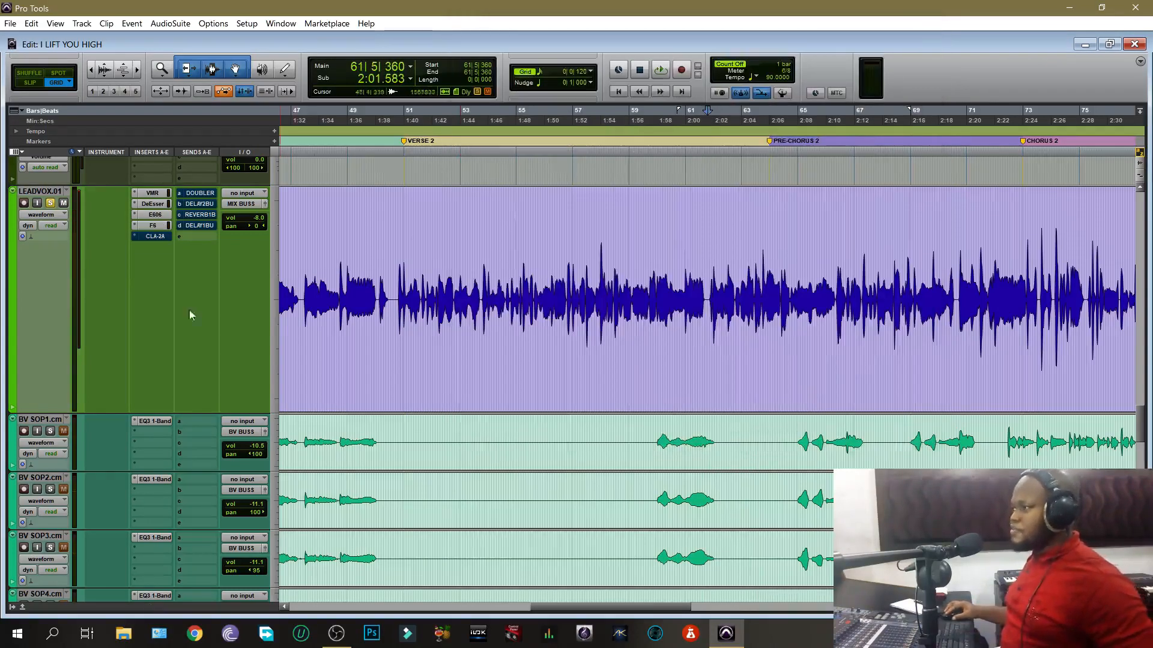
Enable the CLA-2A insert on the lead vocal track and compare playback with the compressor bypassed and active.
left_click(154, 236, "ctrl")
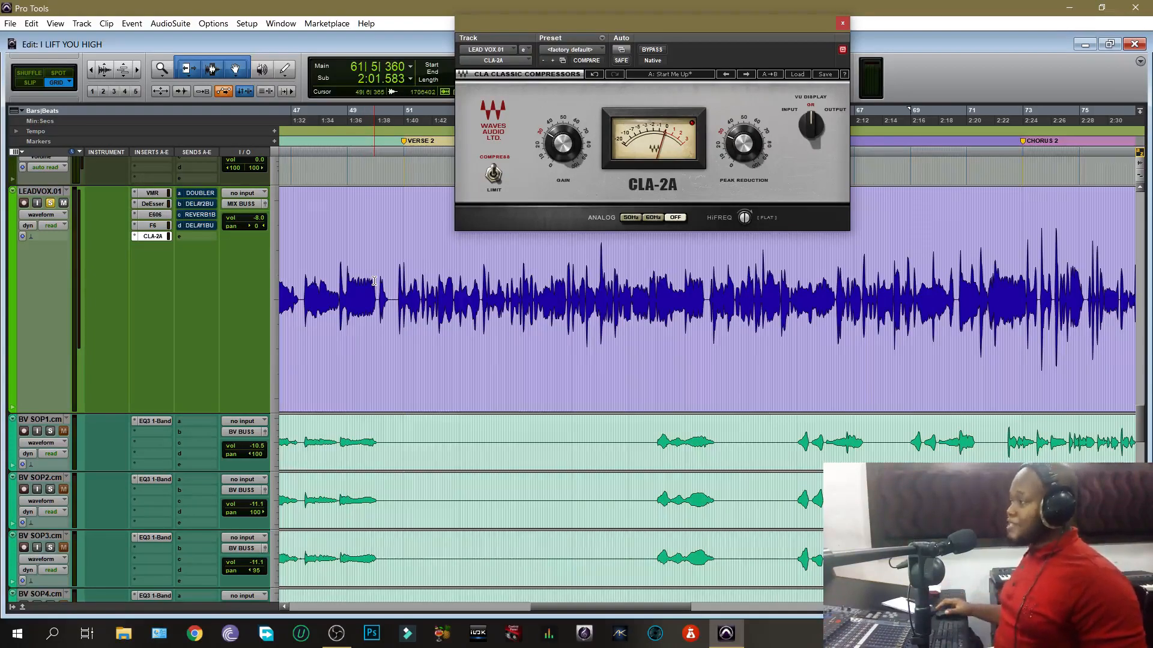
key("space")
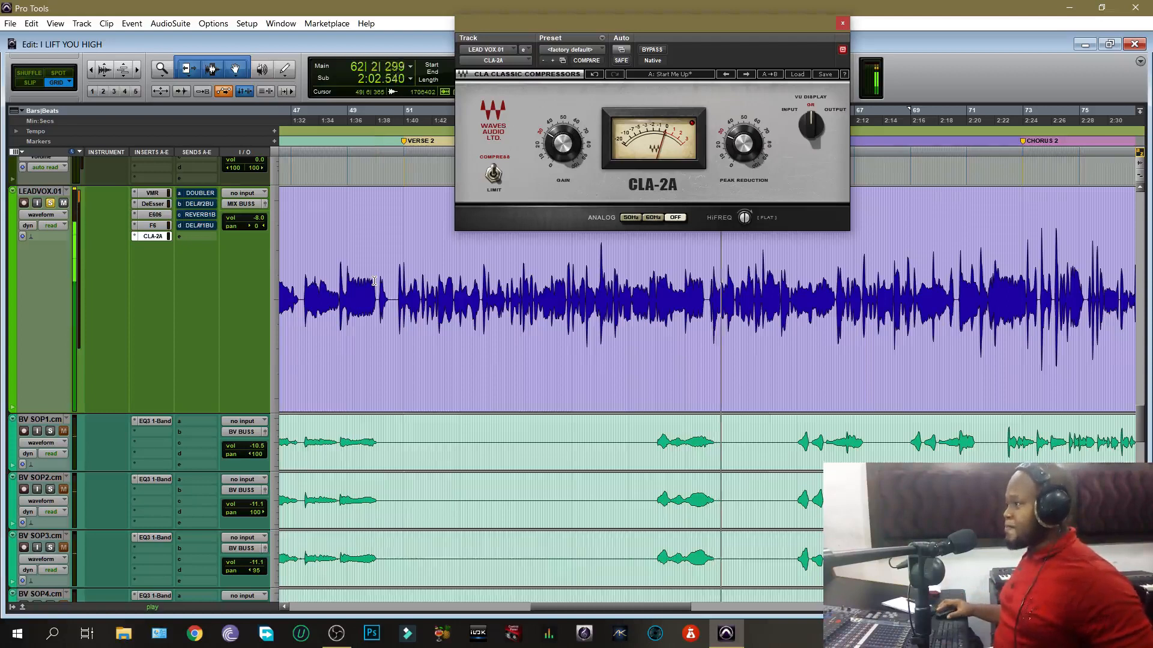
left_click(652, 50)
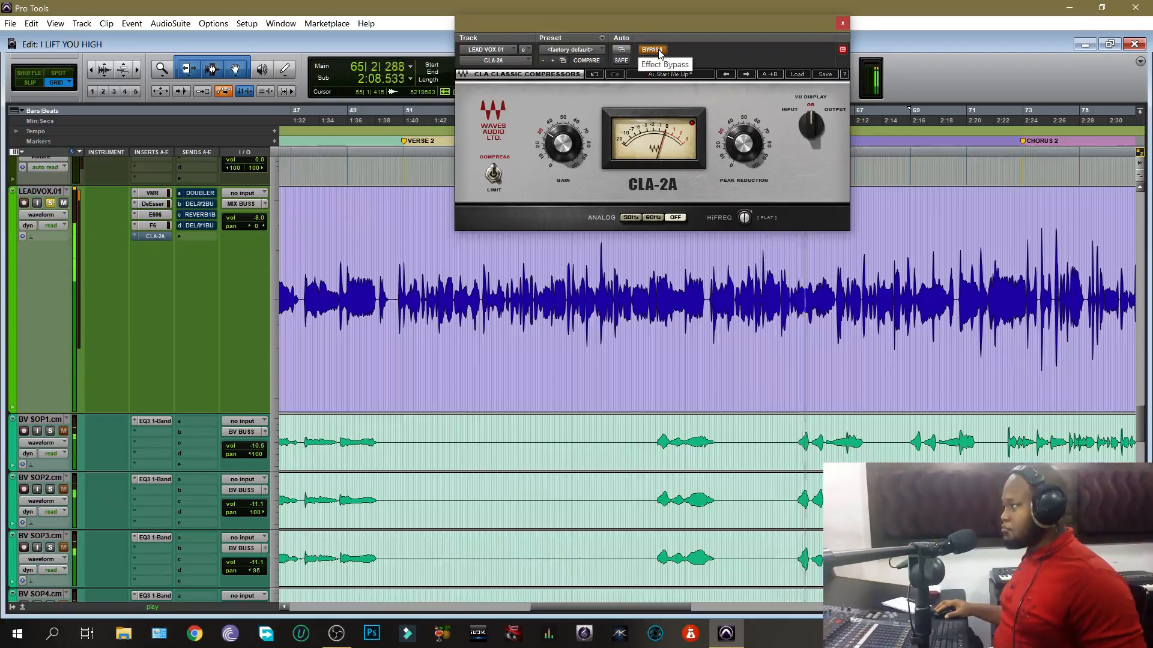
left_click(658, 52)
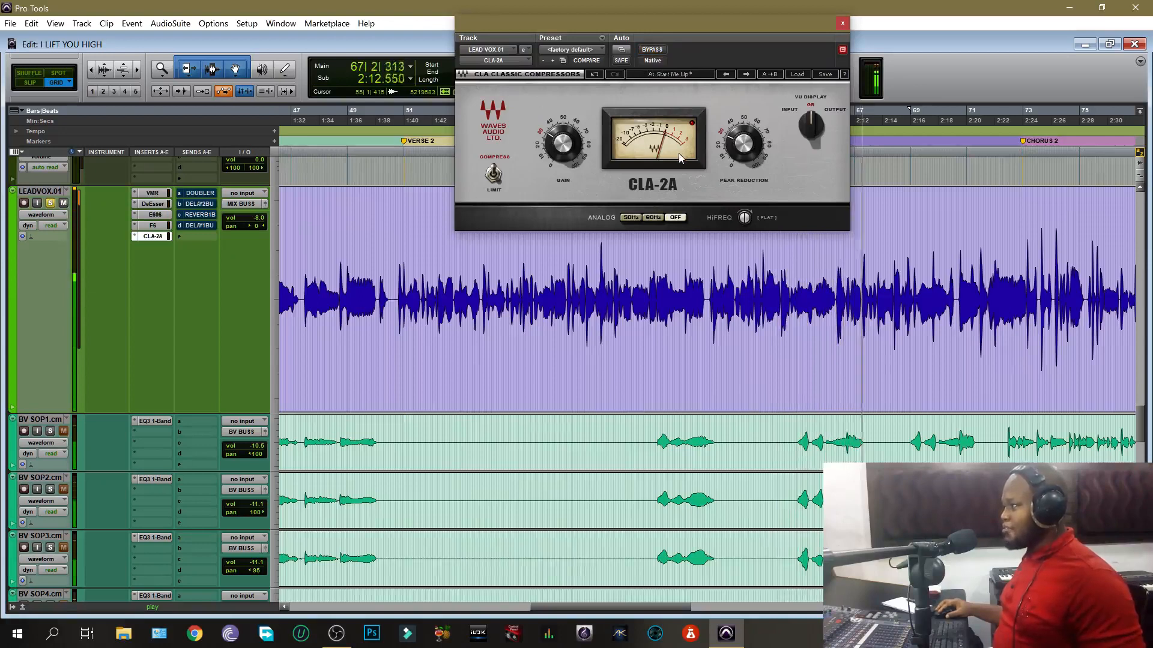
key("space")
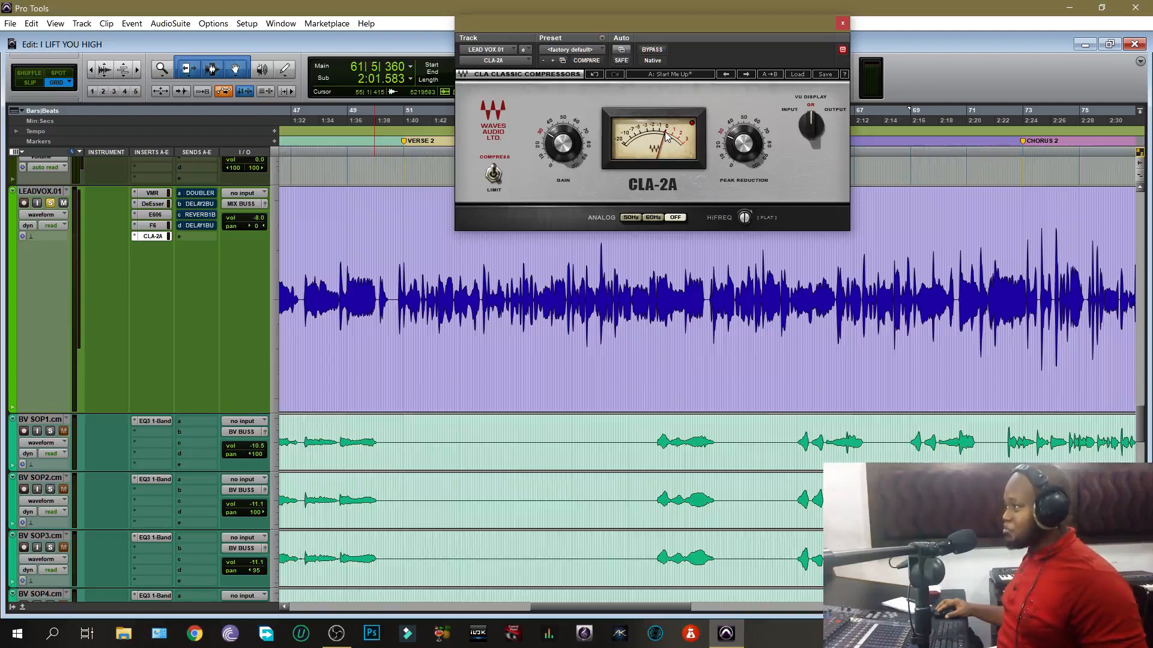
Play the lead vocal once more while watching the CLA-2A meter, and close the compressor.
key("space")
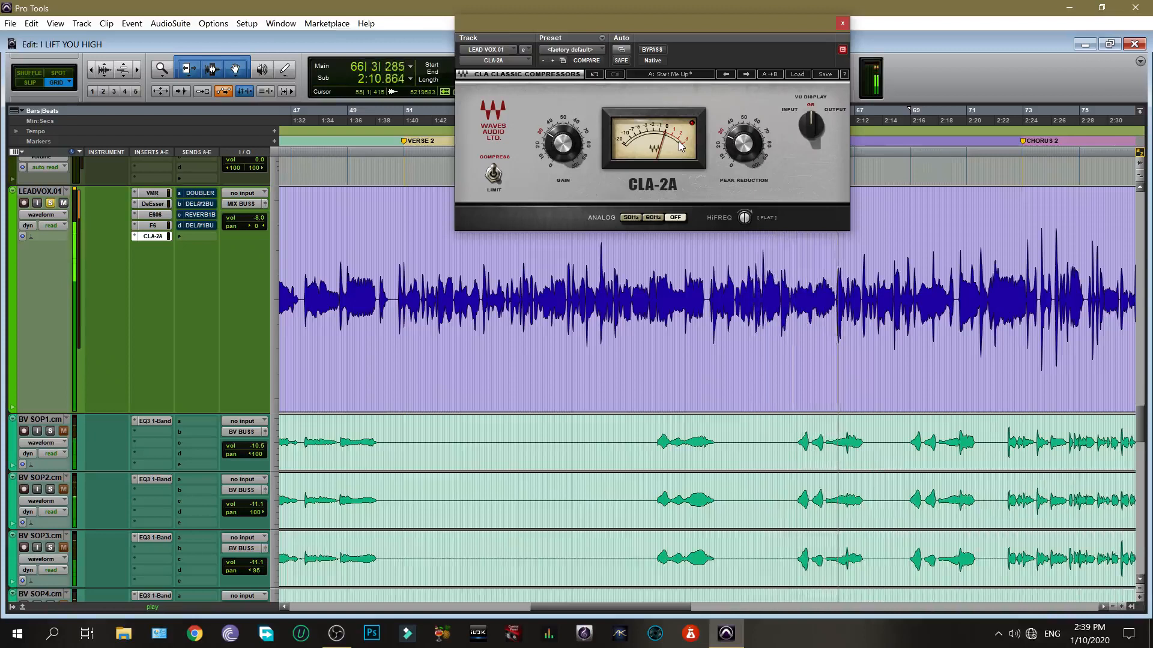
key("space")
left_click(842, 25)
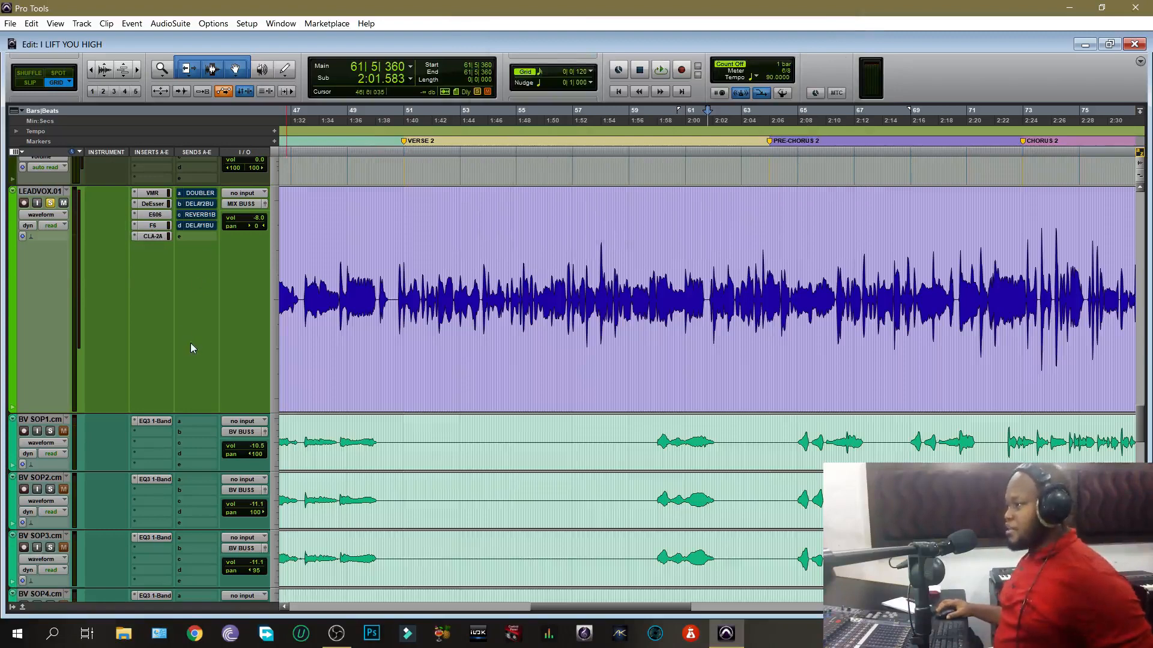
Open the Lustrous Plates insert on the REVERB track, examine its pre-delay, width and dry/wet settings, and close it.
scroll(192, 348, "down", 10)
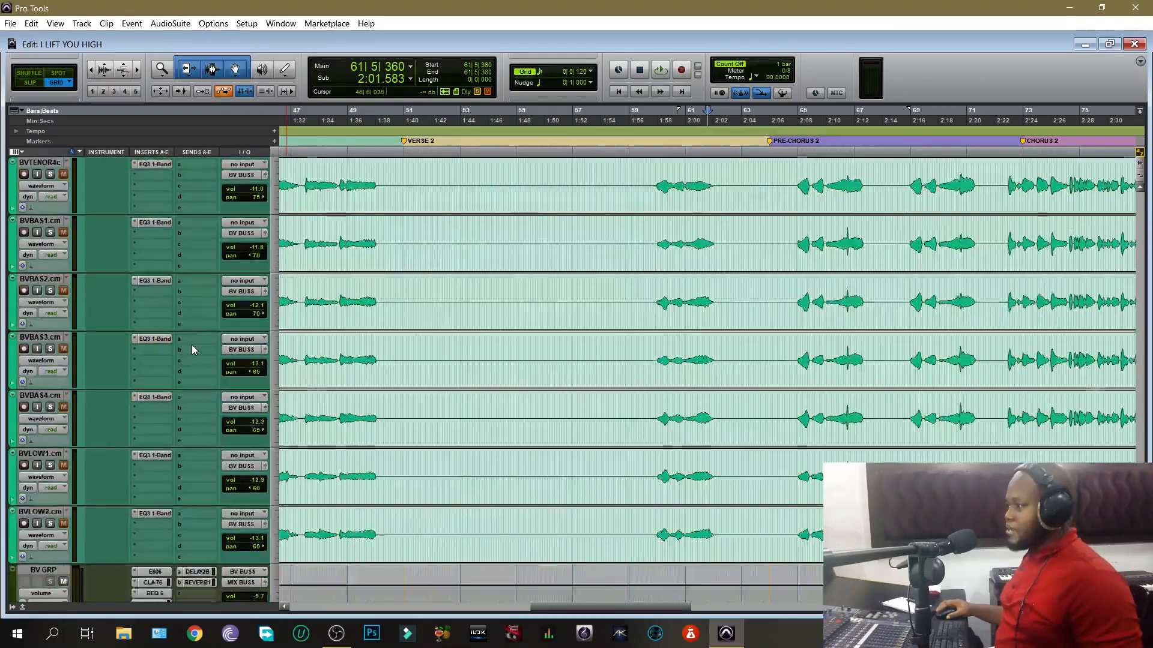
scroll(192, 347, "down", 7)
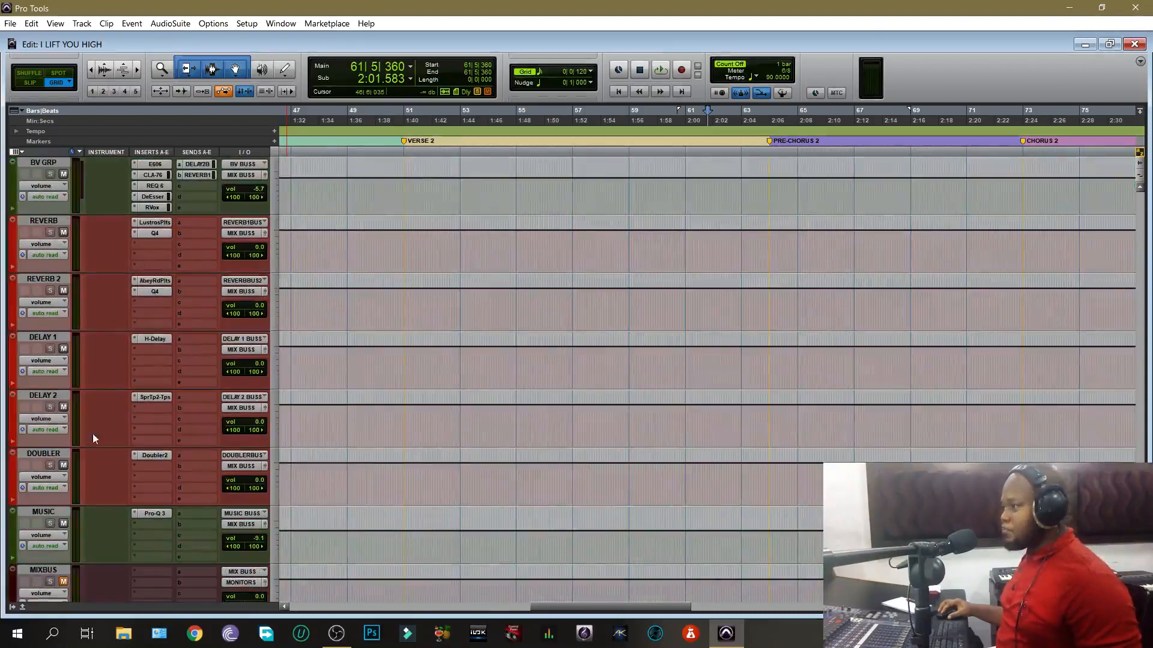
left_click(153, 225)
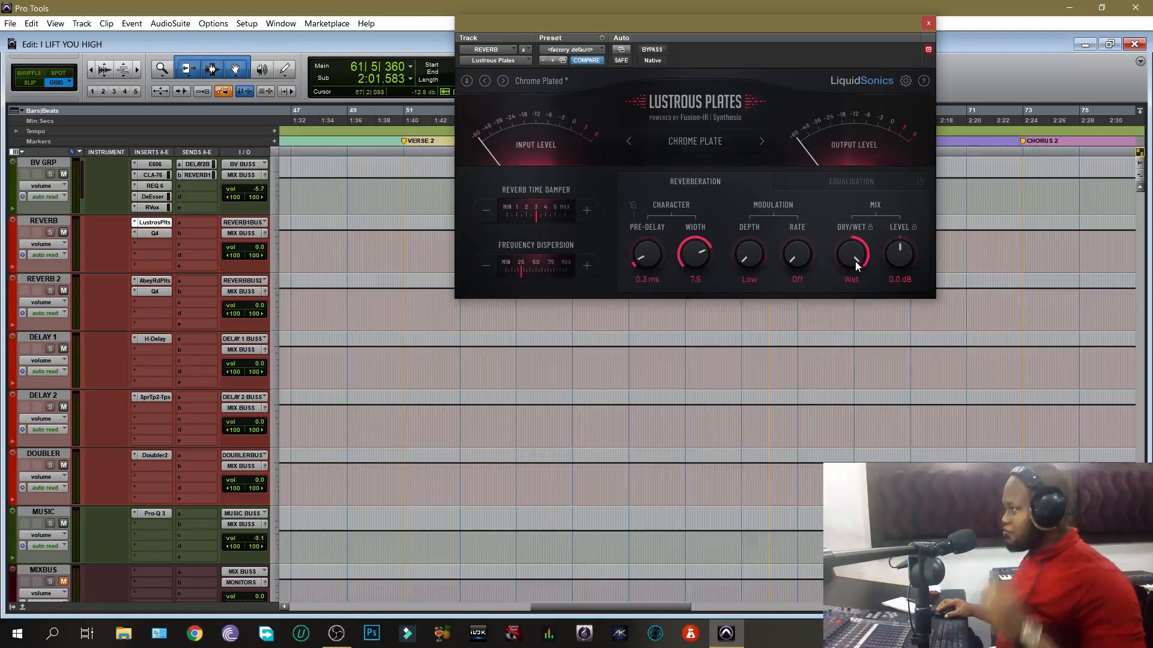
left_click(928, 24)
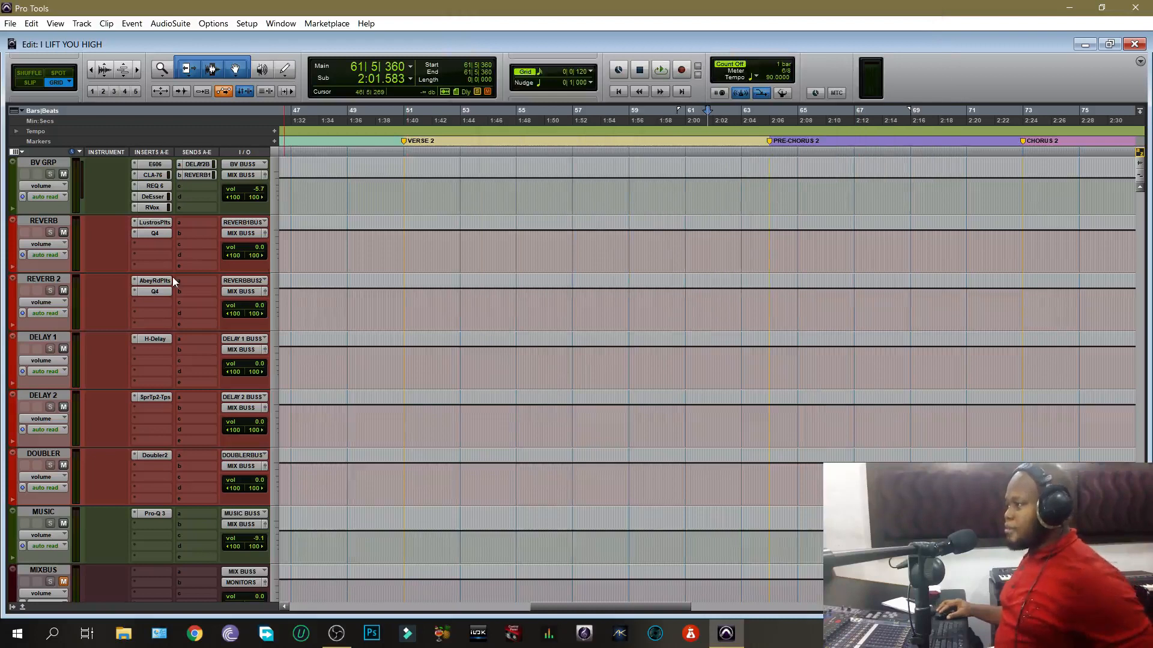
Examine the Abbey Road Plates insert on REVERB 2 and the H-Delay insert on DELAY 1, closing each plugin.
scroll(180, 274, "up", 1)
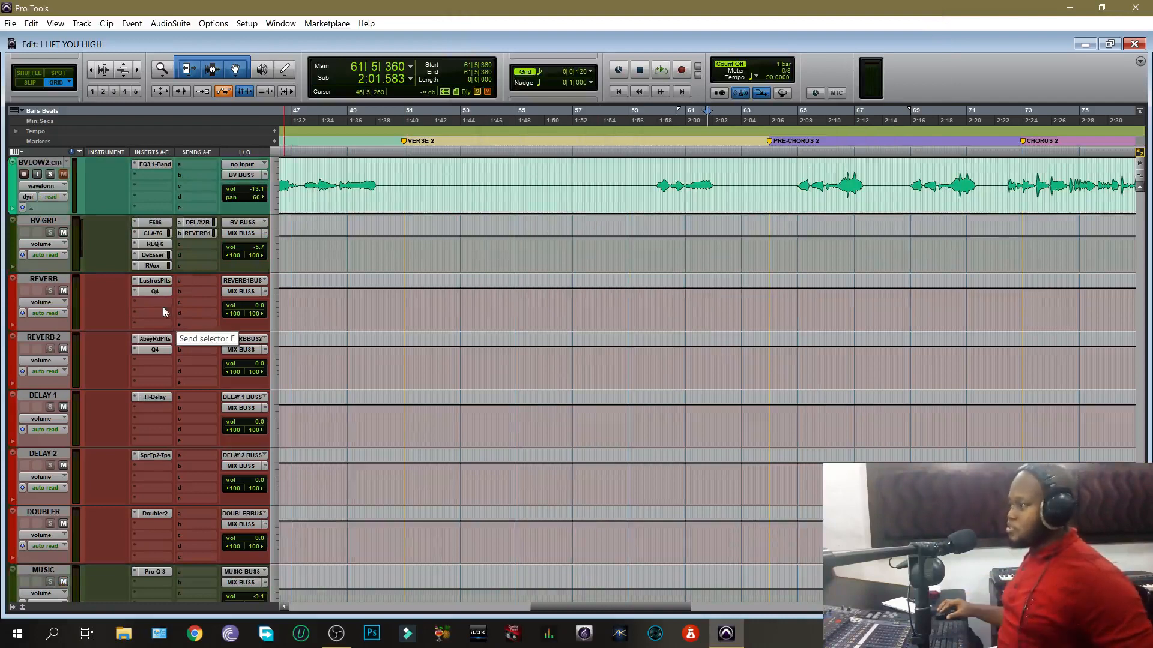
left_click(152, 340)
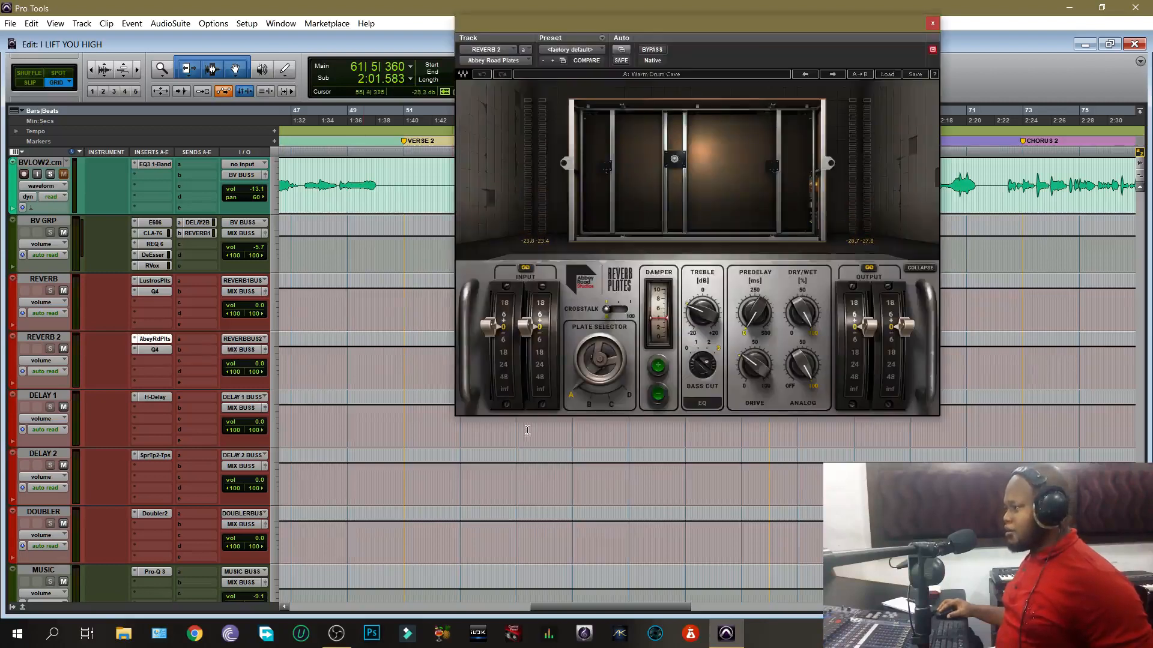
left_click(932, 23)
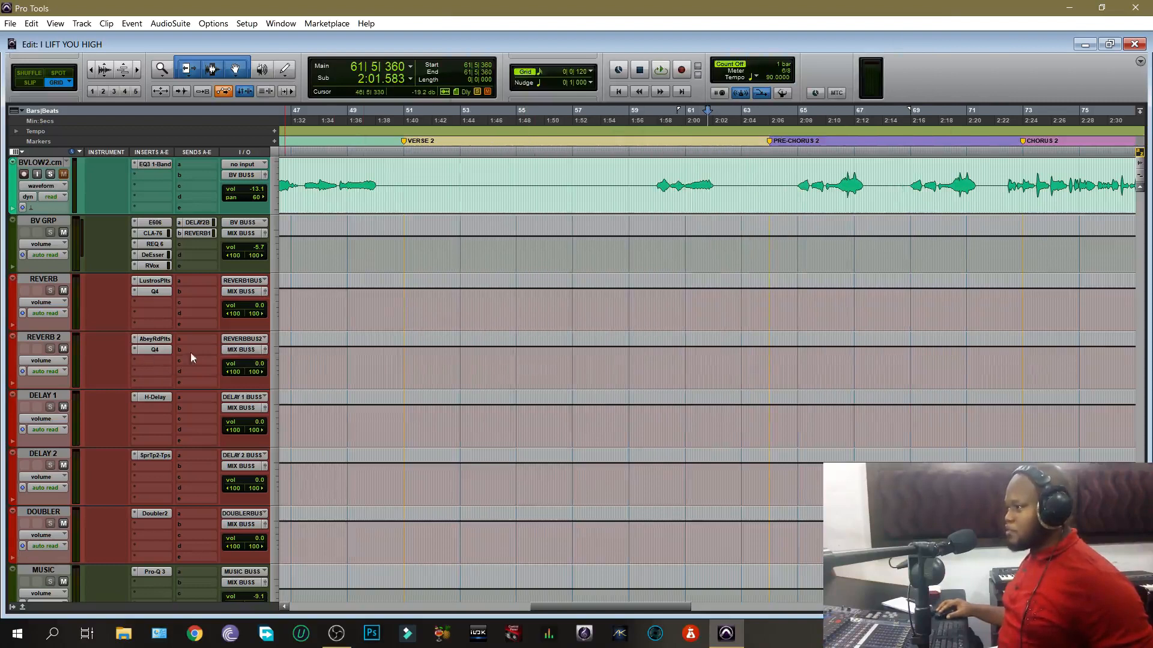
left_click(158, 398)
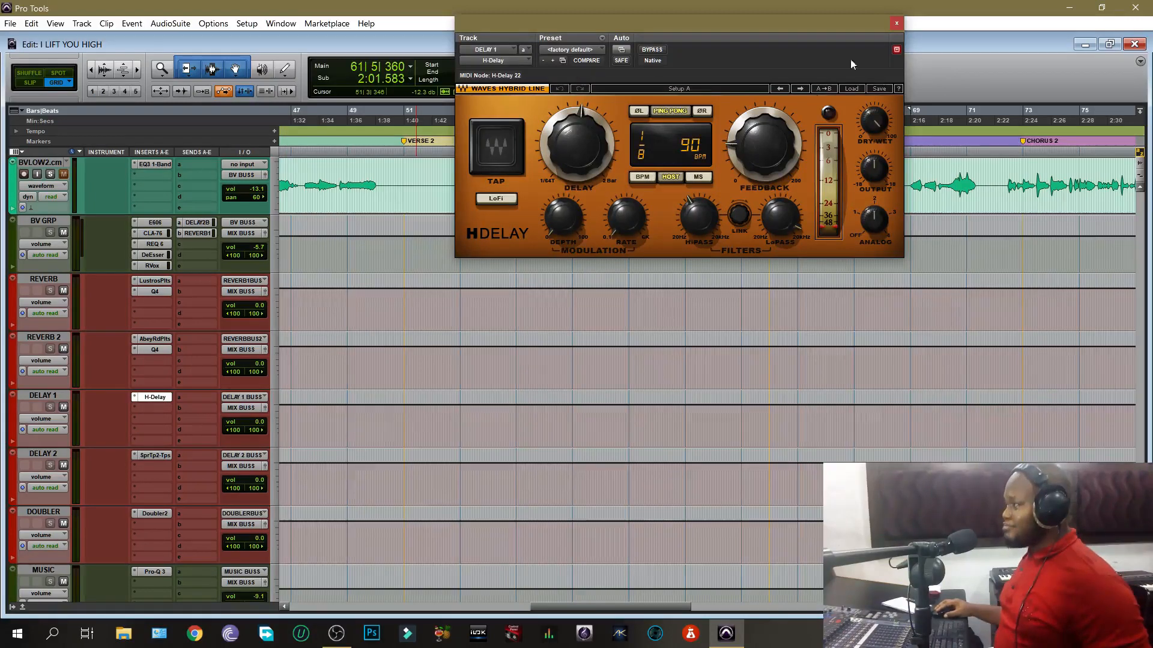
left_click(896, 23)
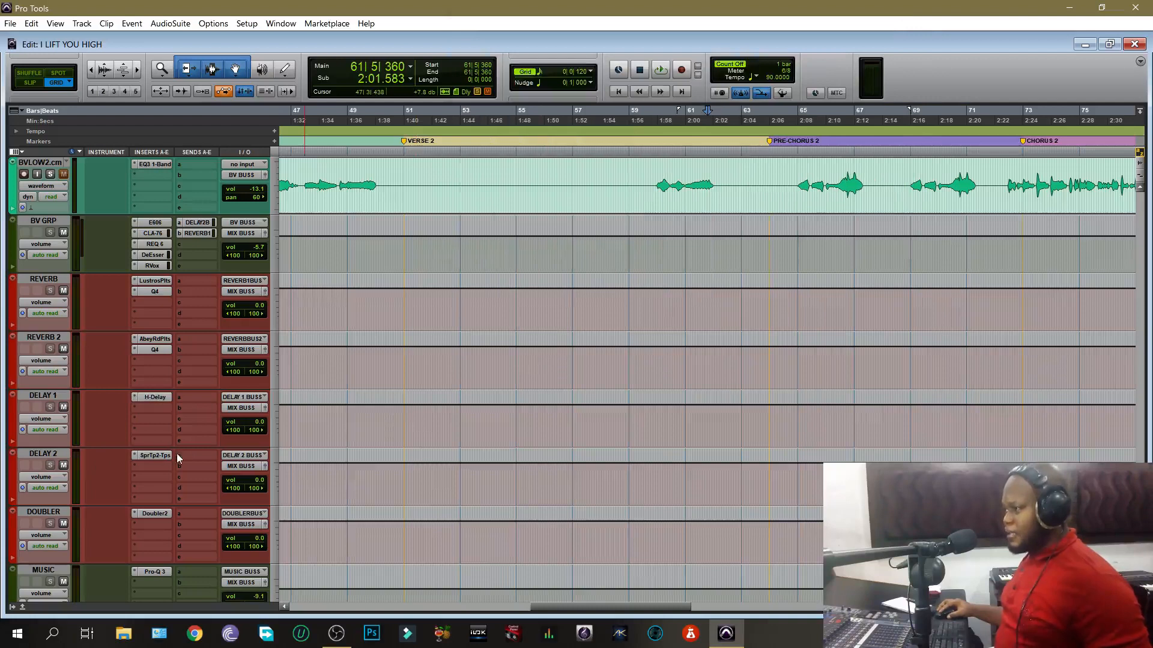
Examine the SuperTap insert on DELAY 2 and the Doubler2 insert on the DOUBLER track, and close the plugin.
left_click(155, 455)
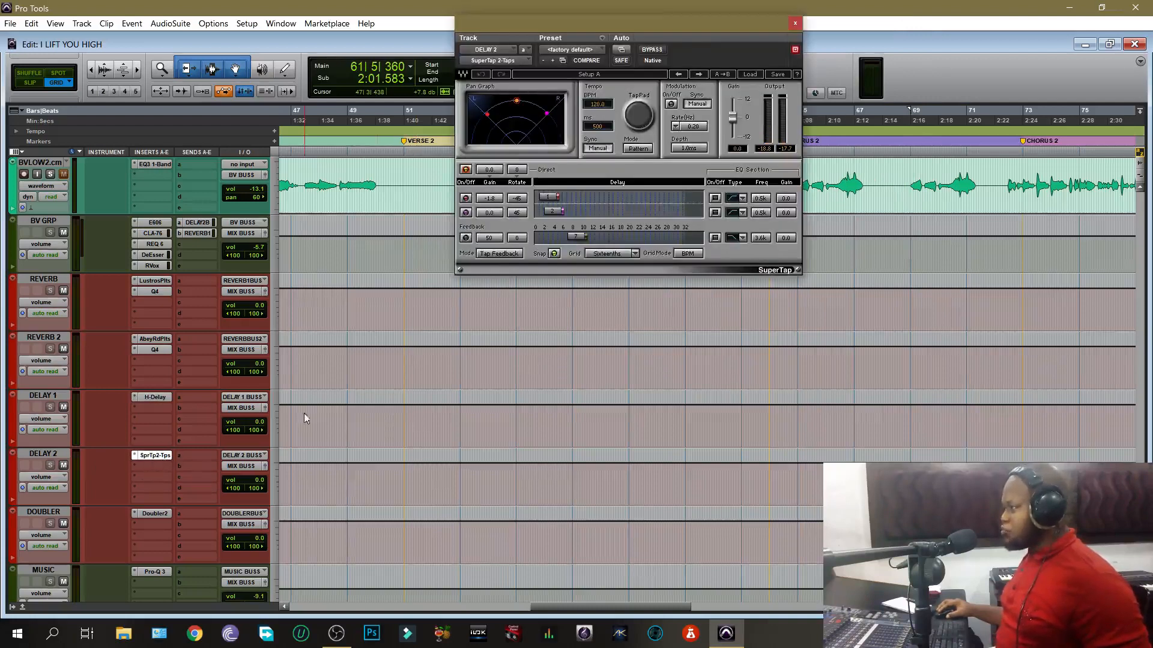
left_click(155, 513)
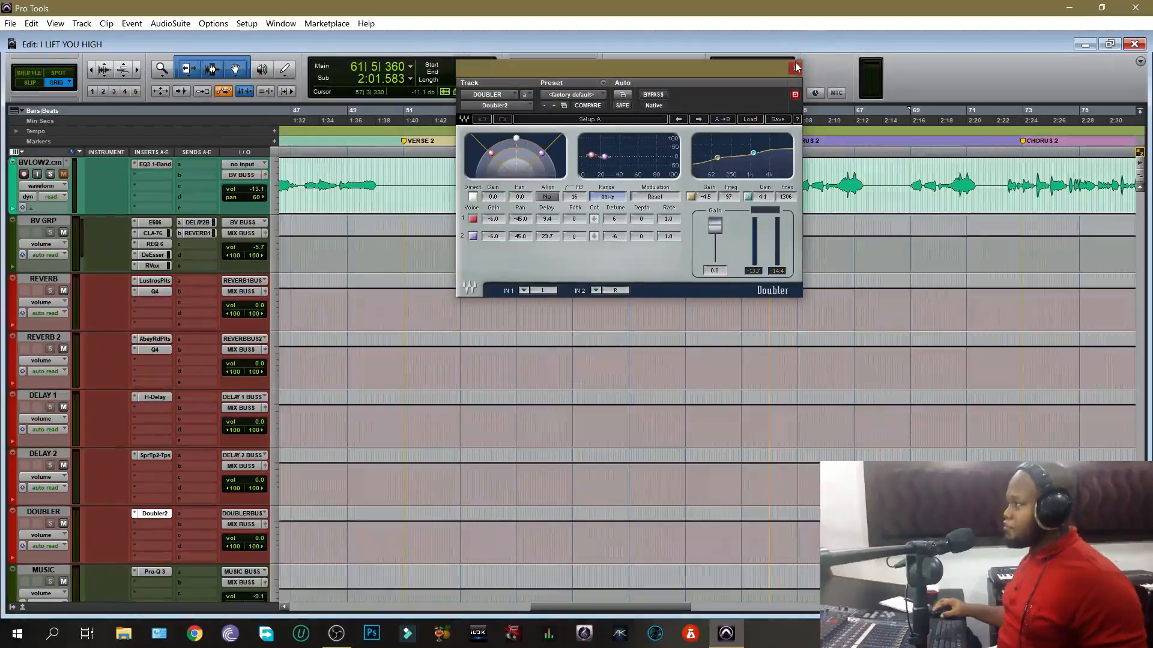
left_click(795, 67)
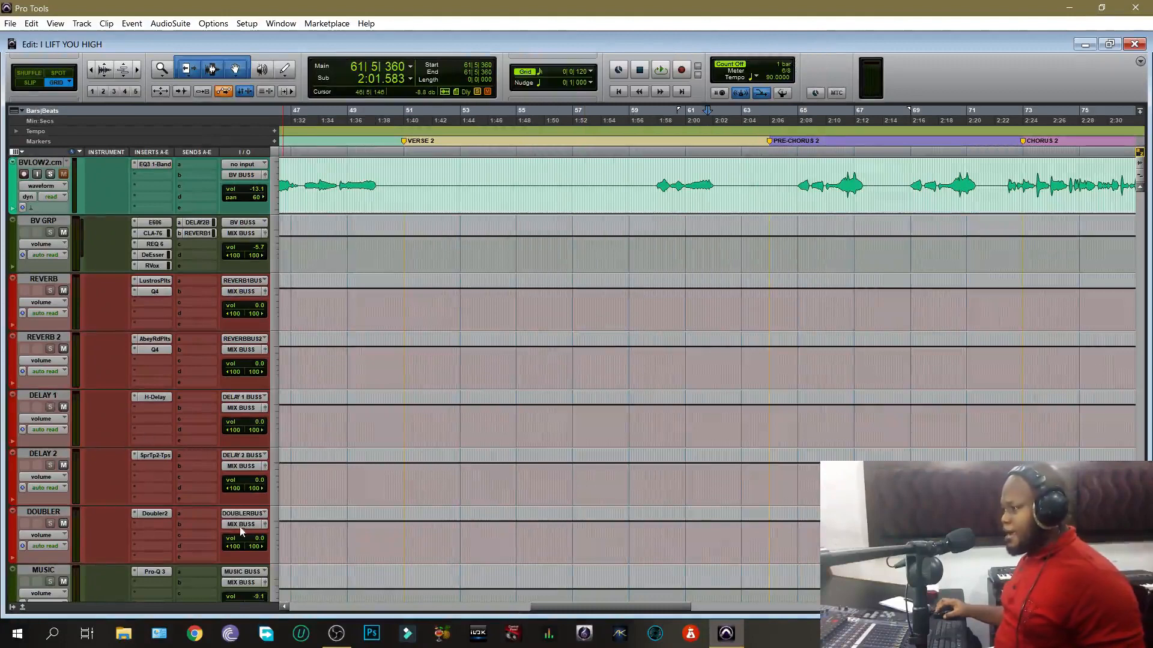
Open the lead vocal's DOUBLER send and compare the soloed vocal with the send muted and active during playback.
scroll(184, 542, "up", 5)
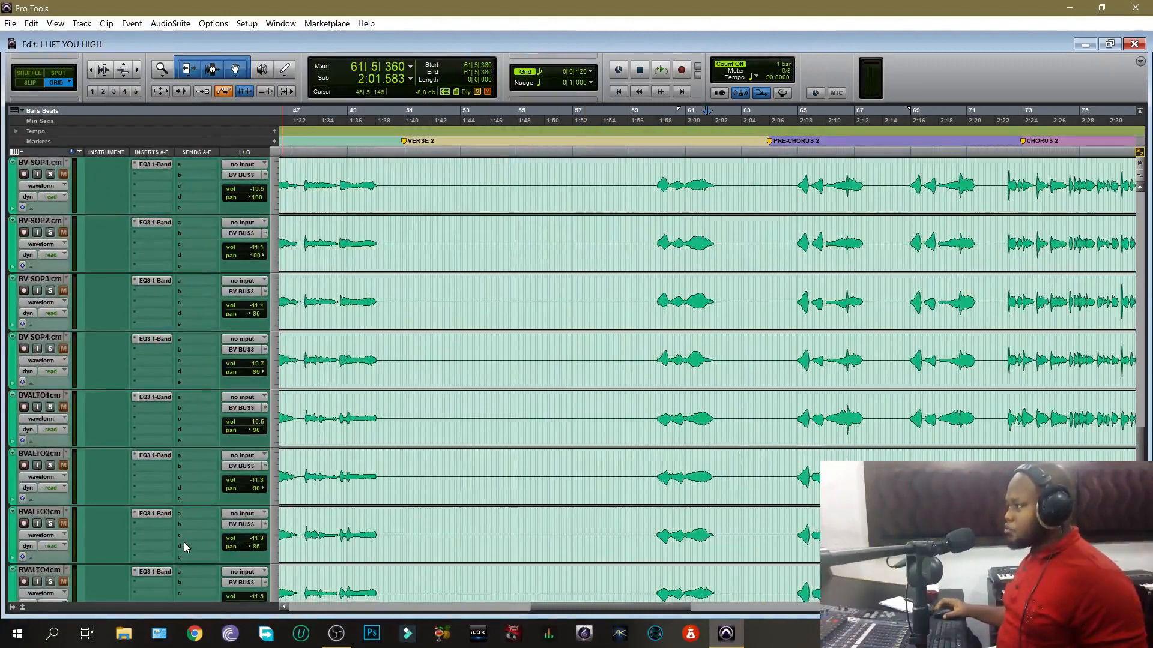
scroll(184, 542, "up", 5)
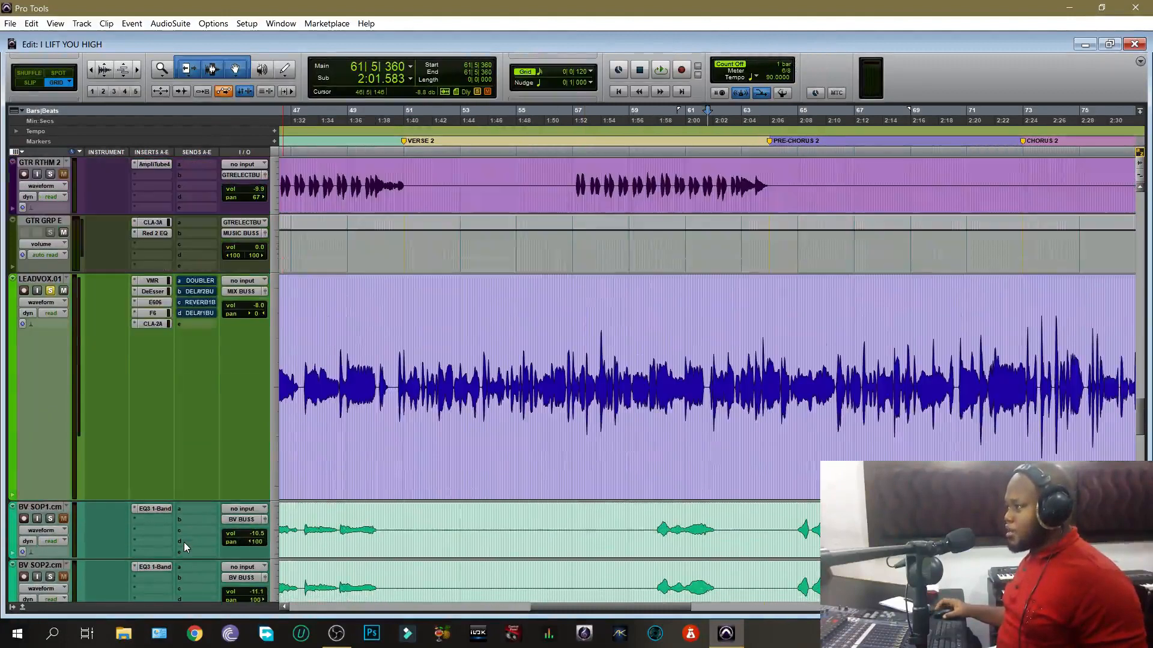
left_click(195, 282)
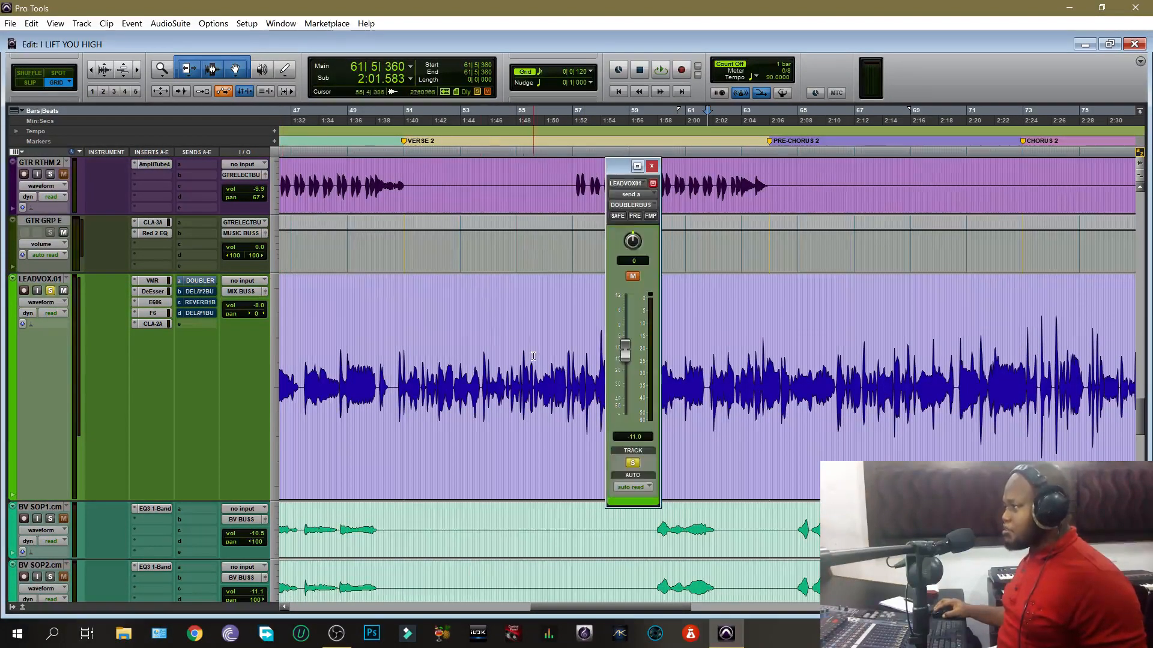
left_click_drag(616, 171, 436, 61)
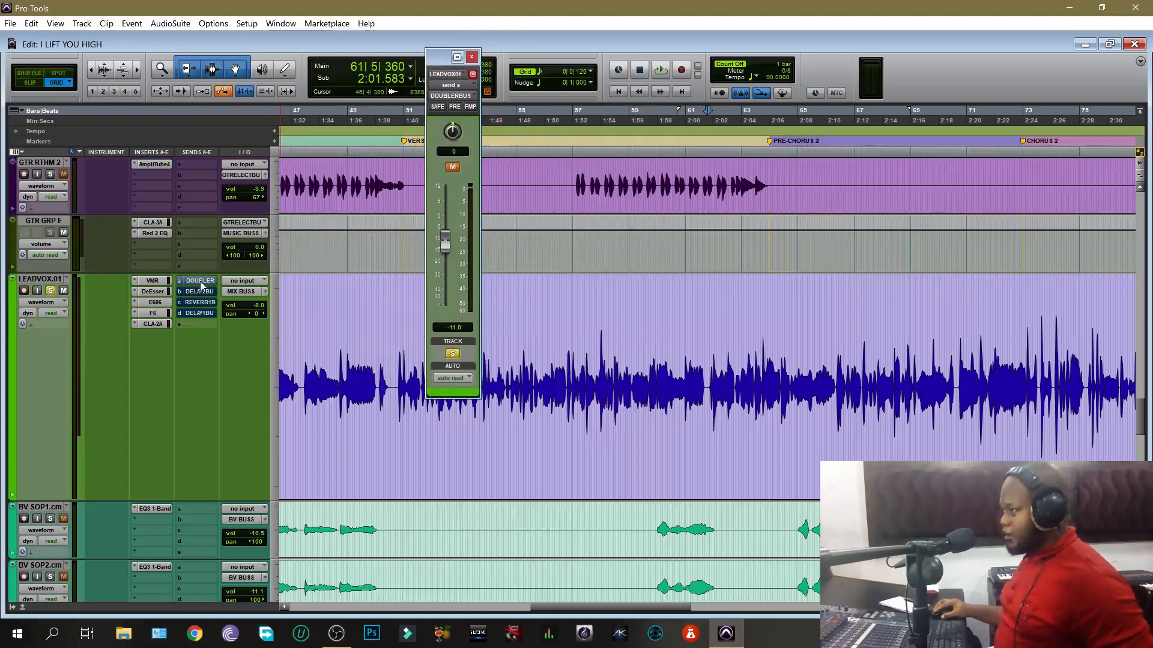
key("space")
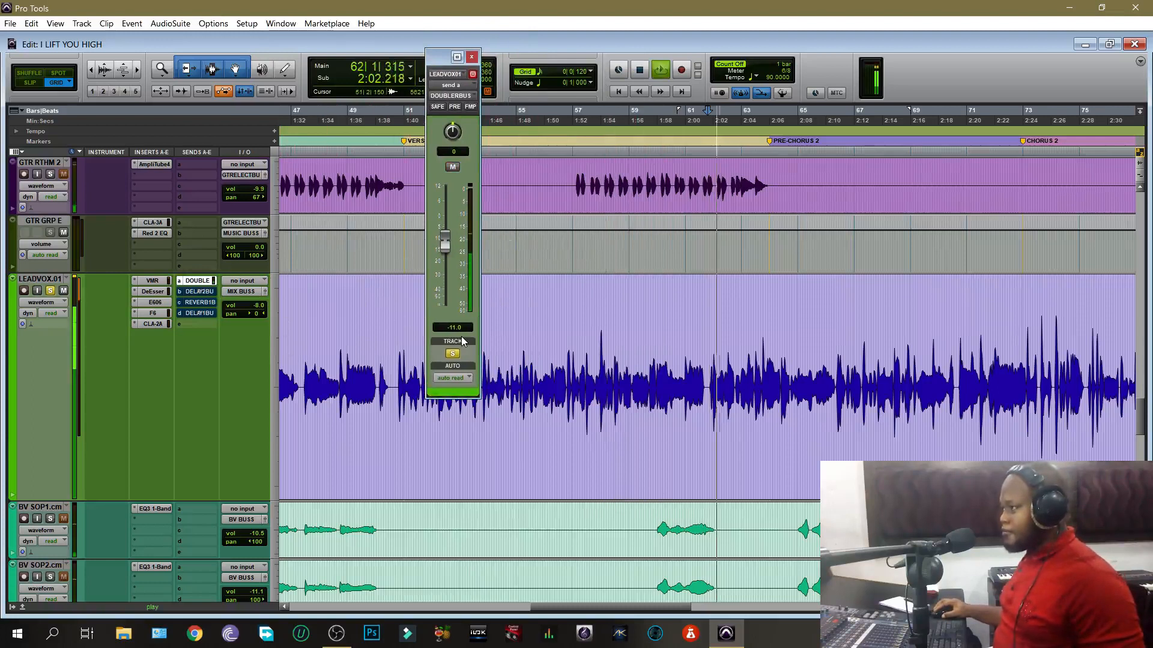
left_click(454, 167)
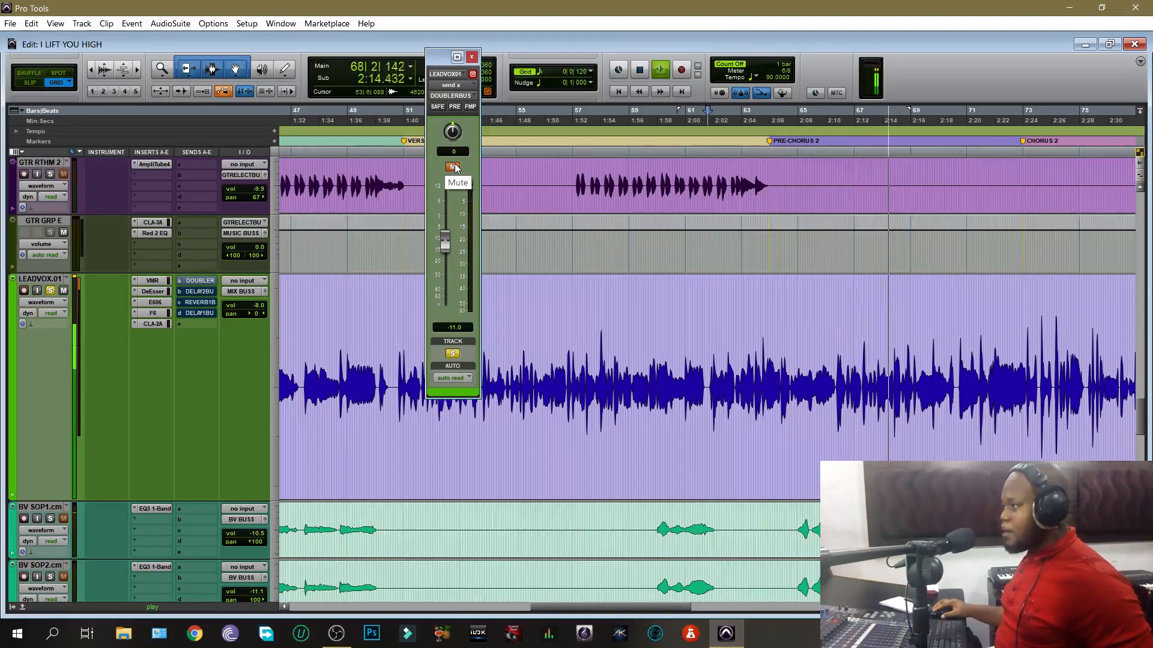
left_click(453, 167)
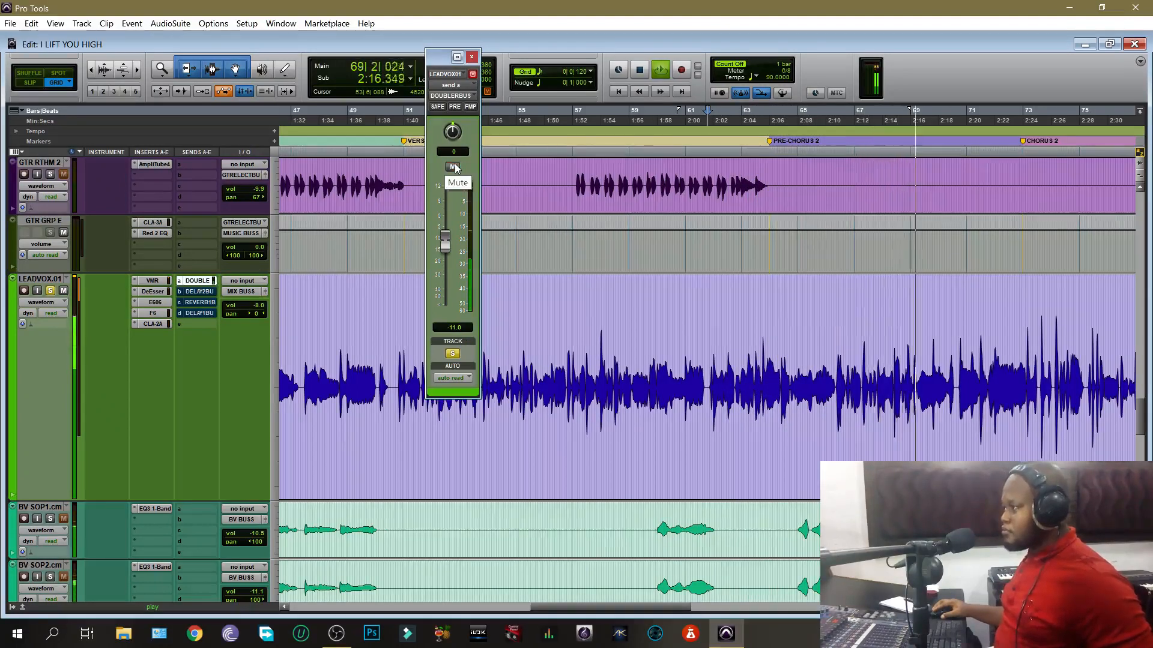
left_click(495, 183)
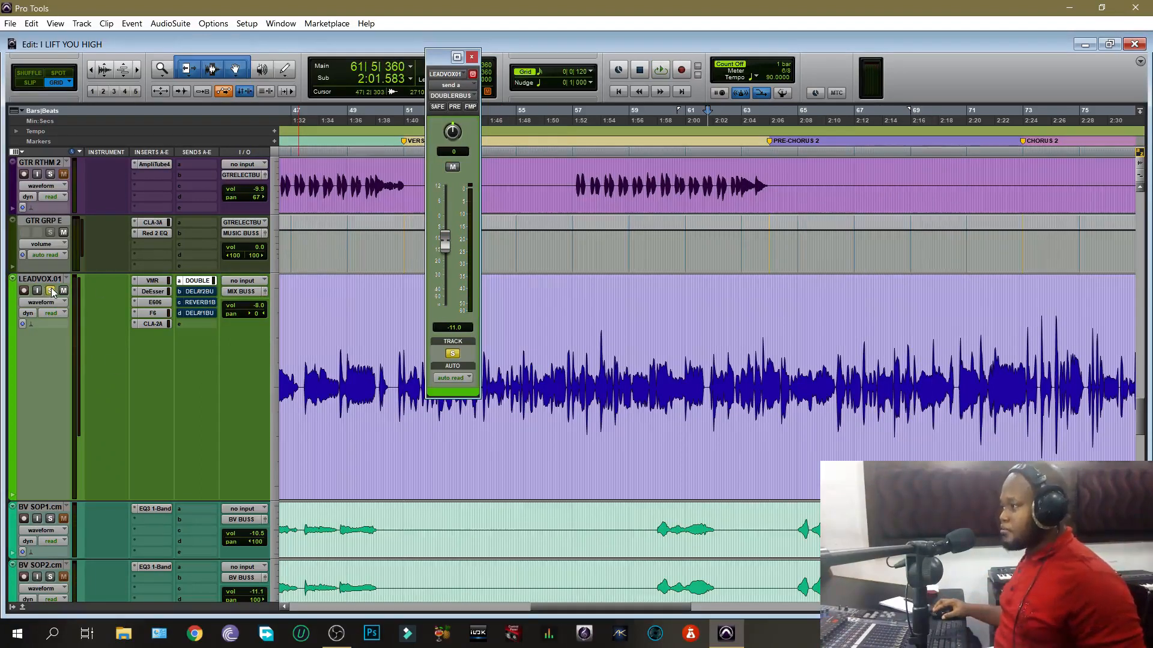
Unsolo the lead vocal and compare the DOUBLER send muted and active in the full mix, leaving the send active.
key("space")
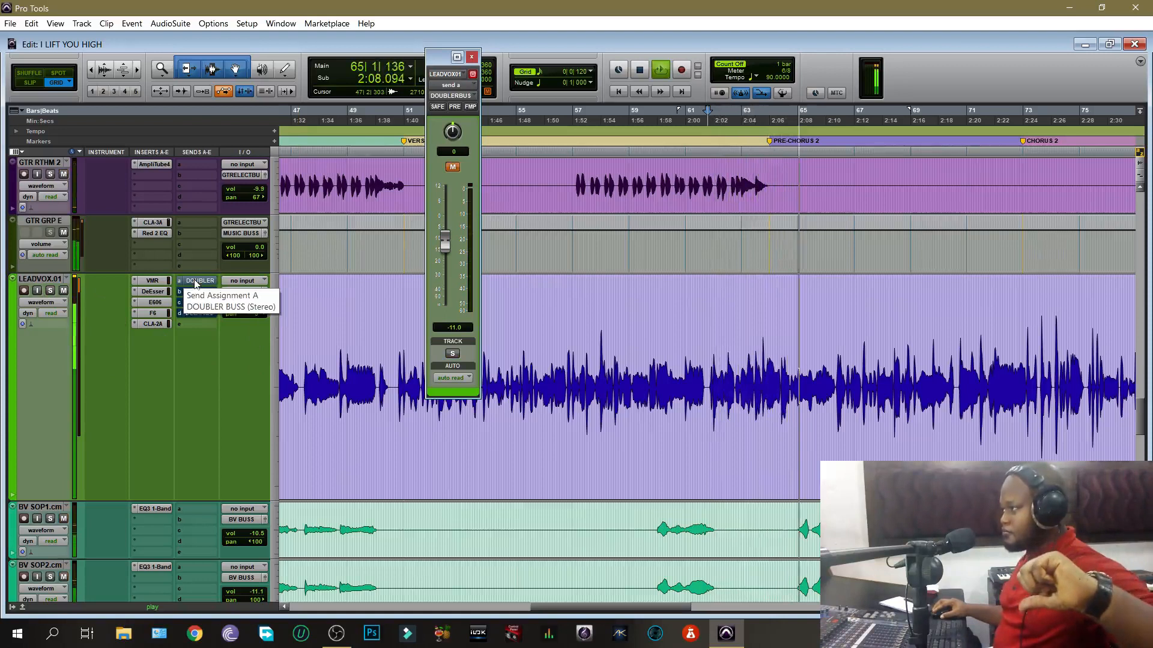
left_click(453, 167)
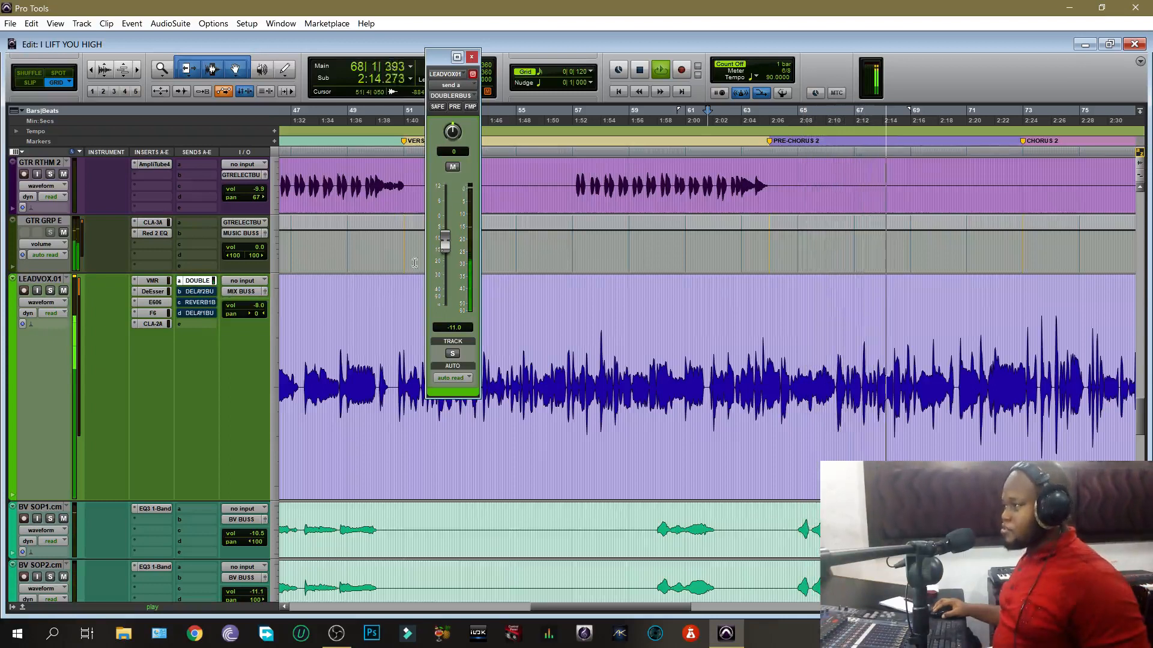
key("space")
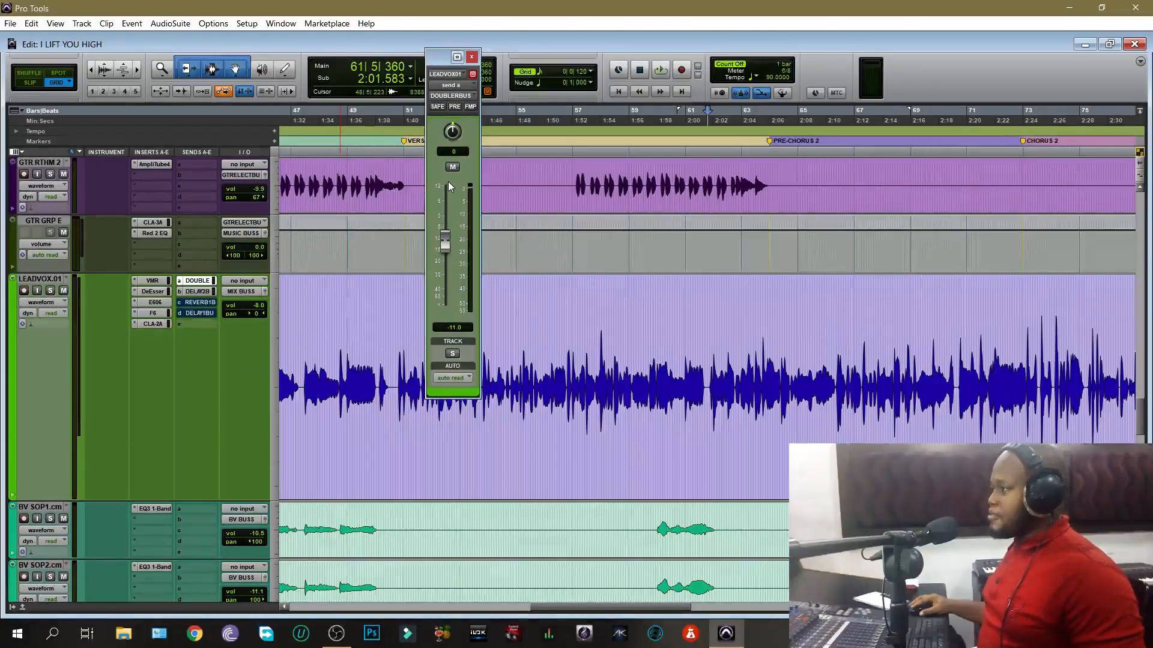
key("space")
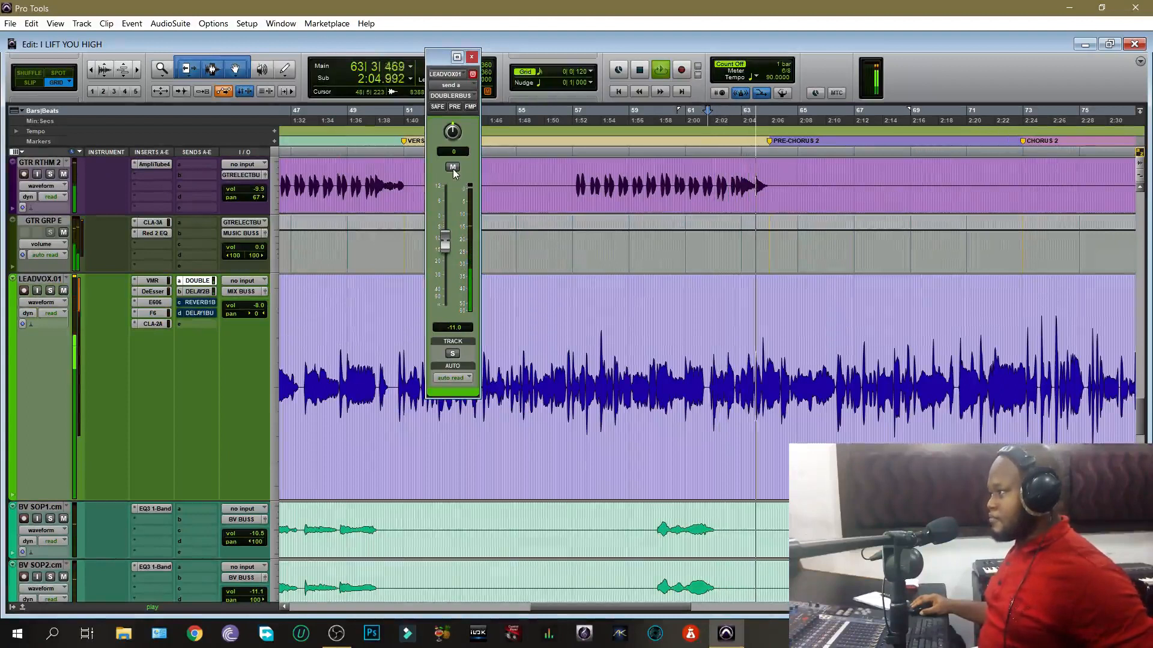
left_click(453, 168)
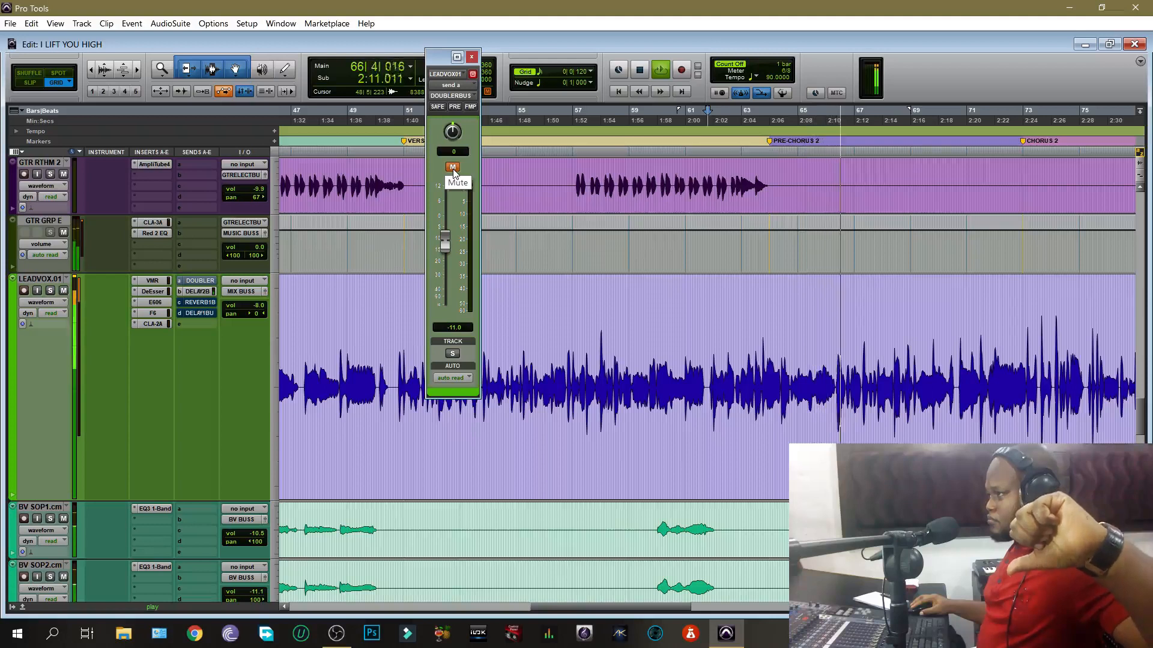
left_click(453, 167)
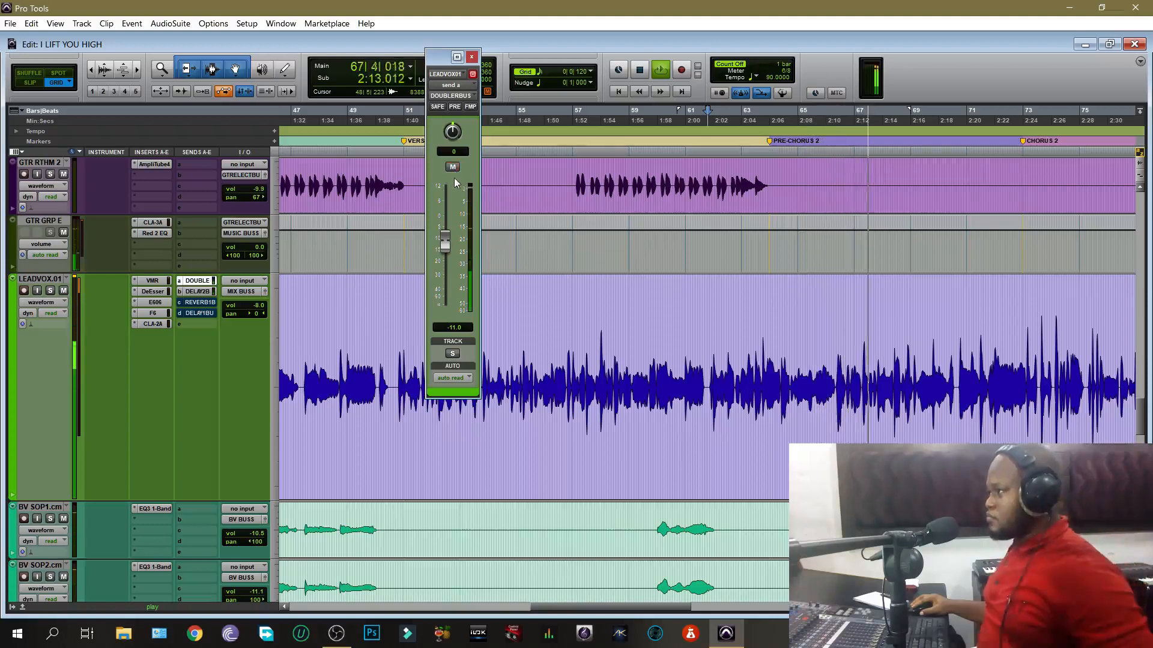
Open the lead vocal's DELAY 2 send and compare the full mix with the send active and muted during playback.
left_click(192, 293)
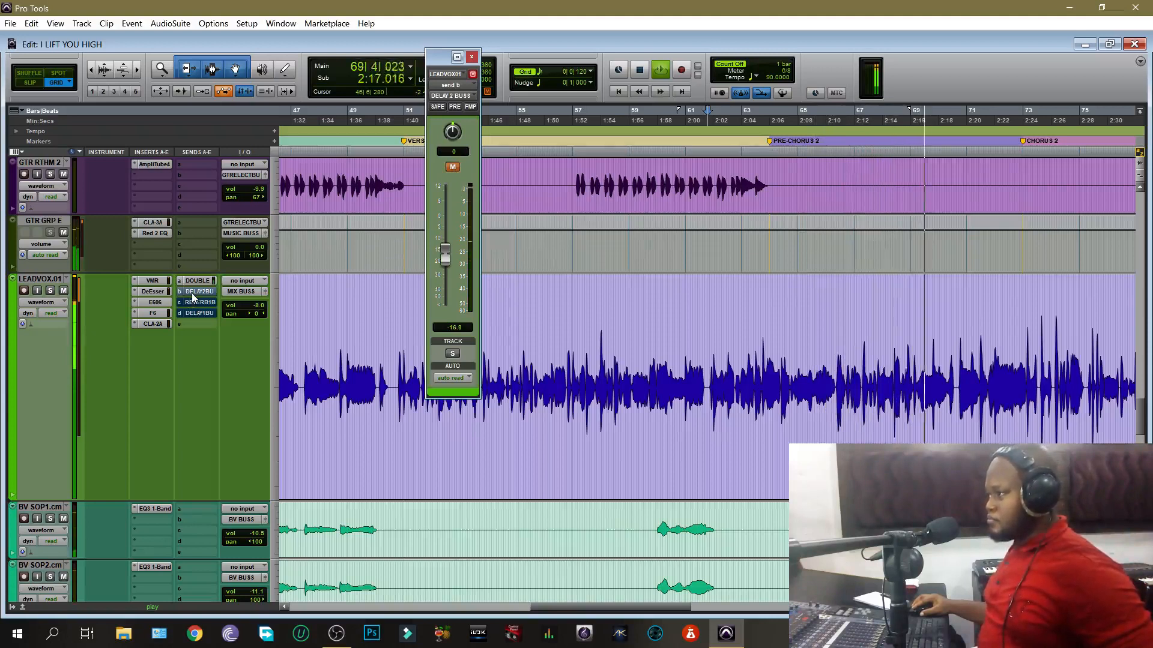
left_click(454, 168)
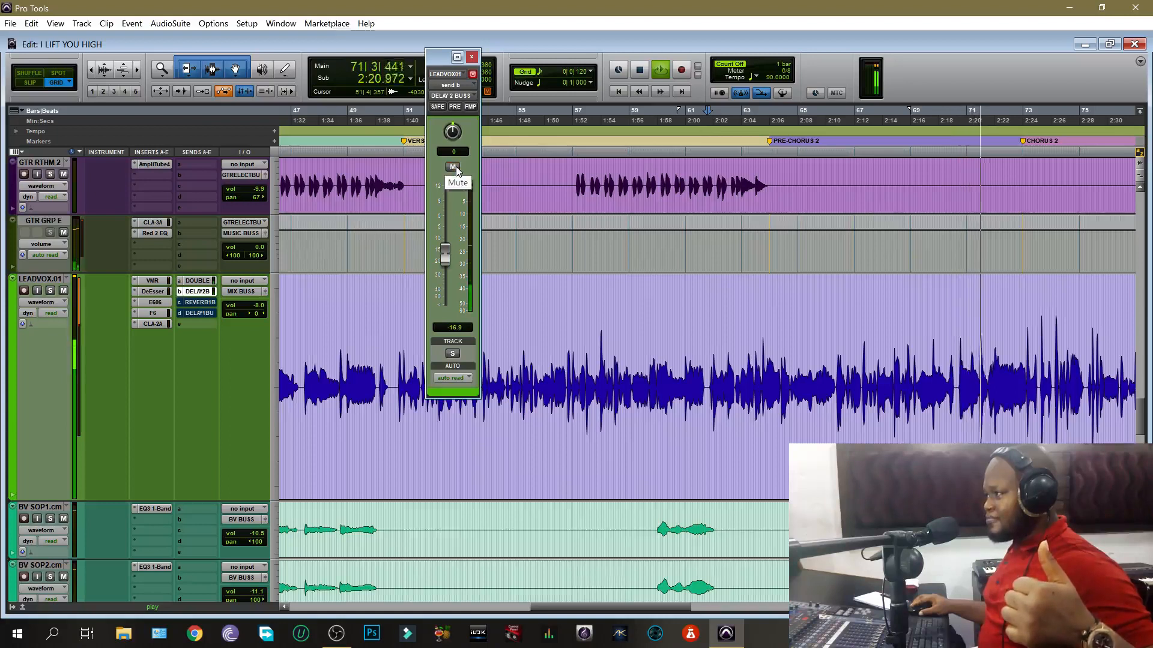
left_click(454, 168)
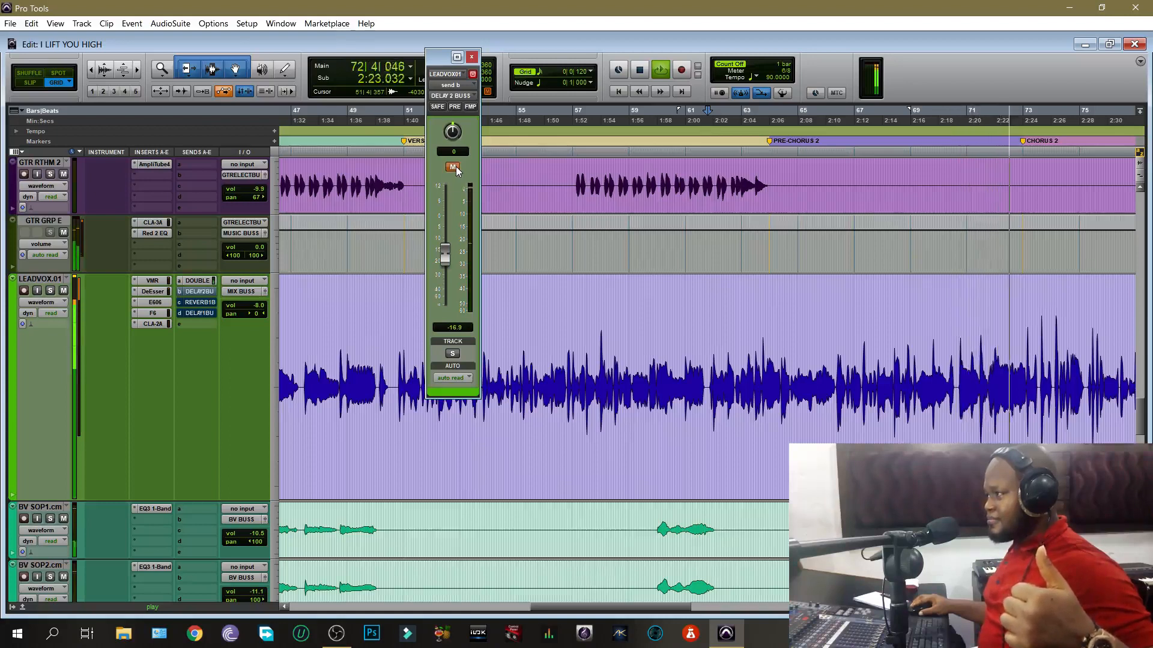
key("space")
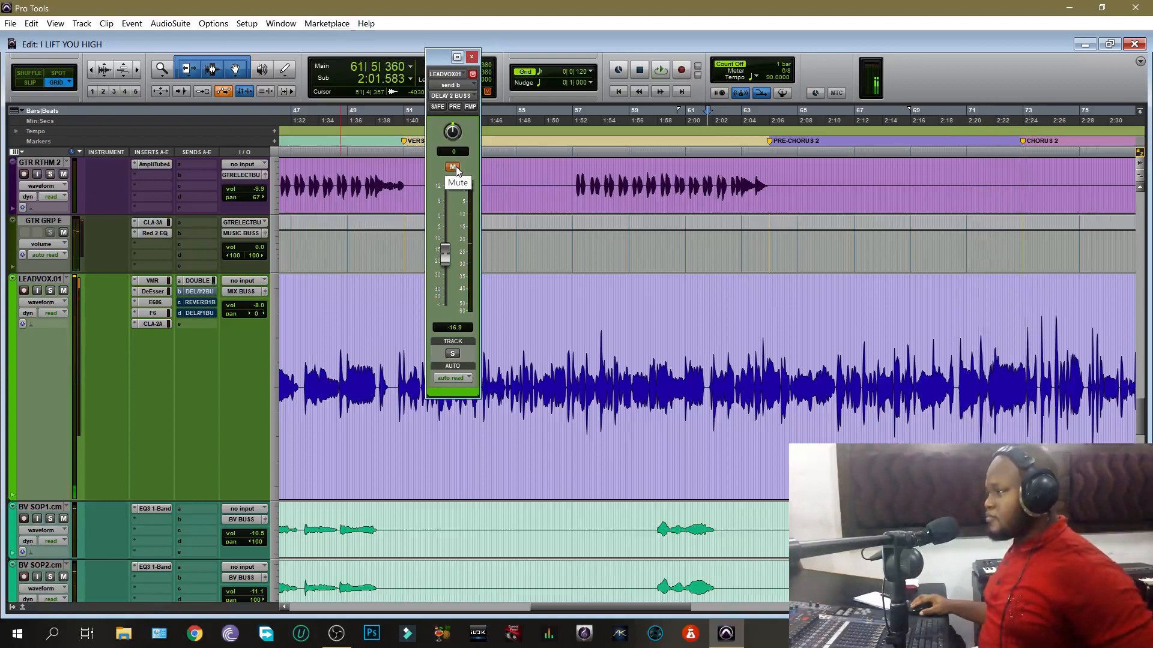
key("space")
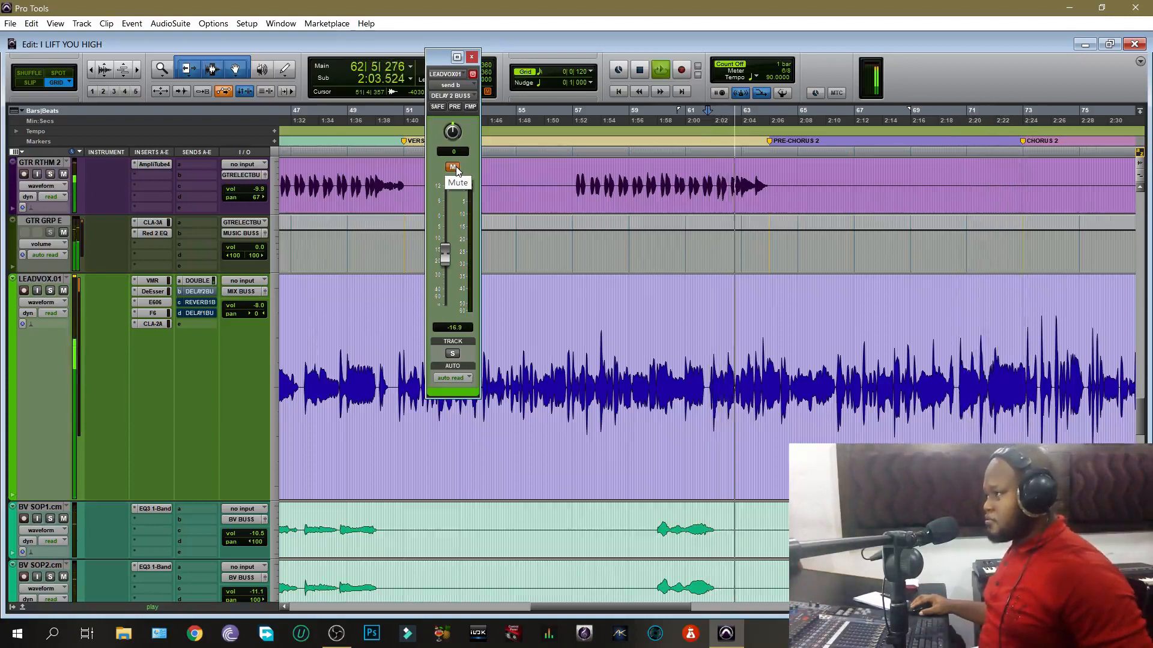
left_click(453, 167)
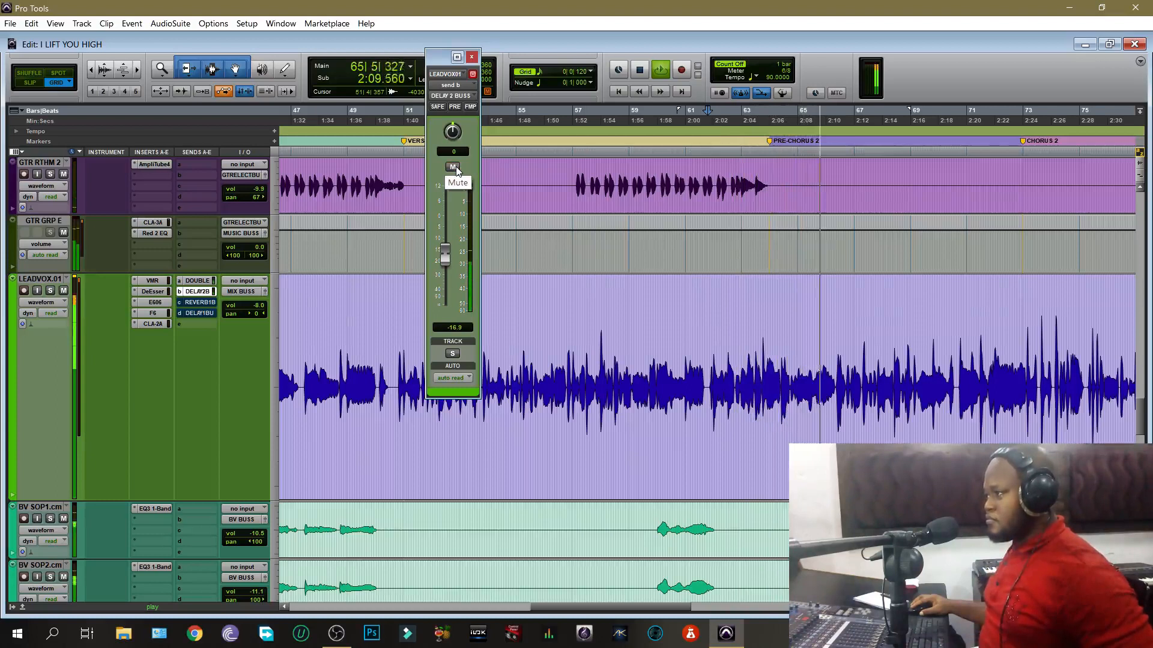
left_click(453, 167)
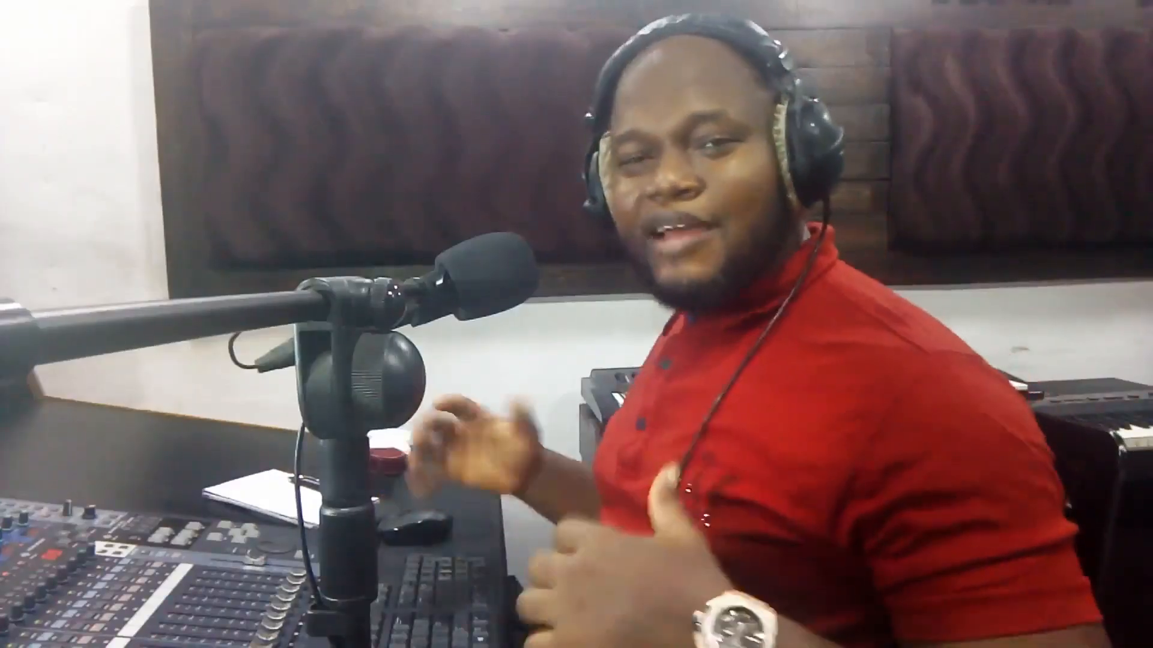